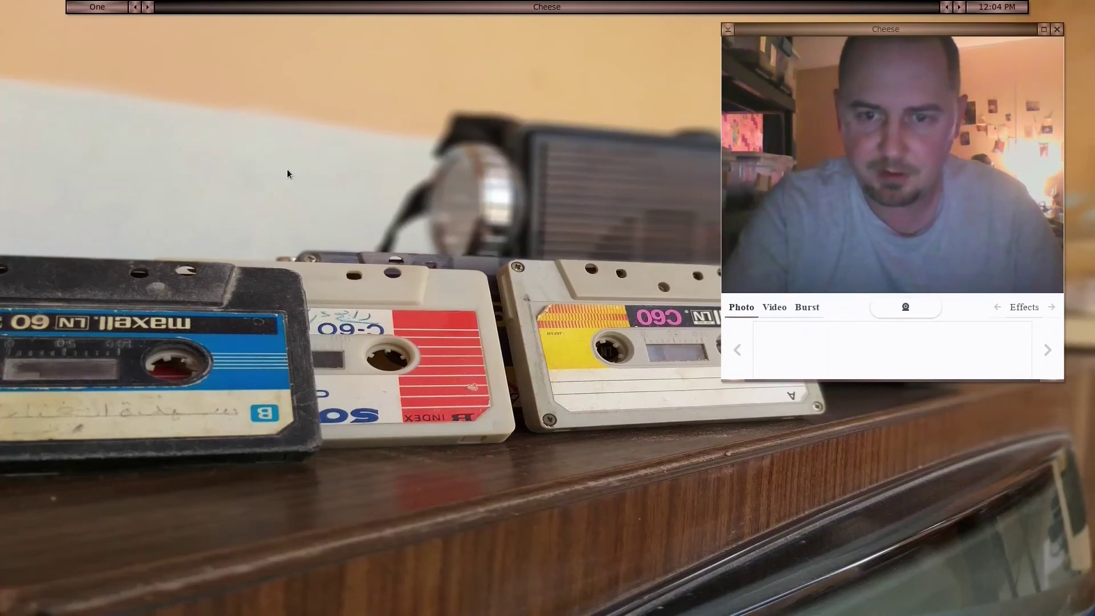
# Open the rofi run launcher with Super+R to show the 'run:' command list
pyautogui.press('super+r')
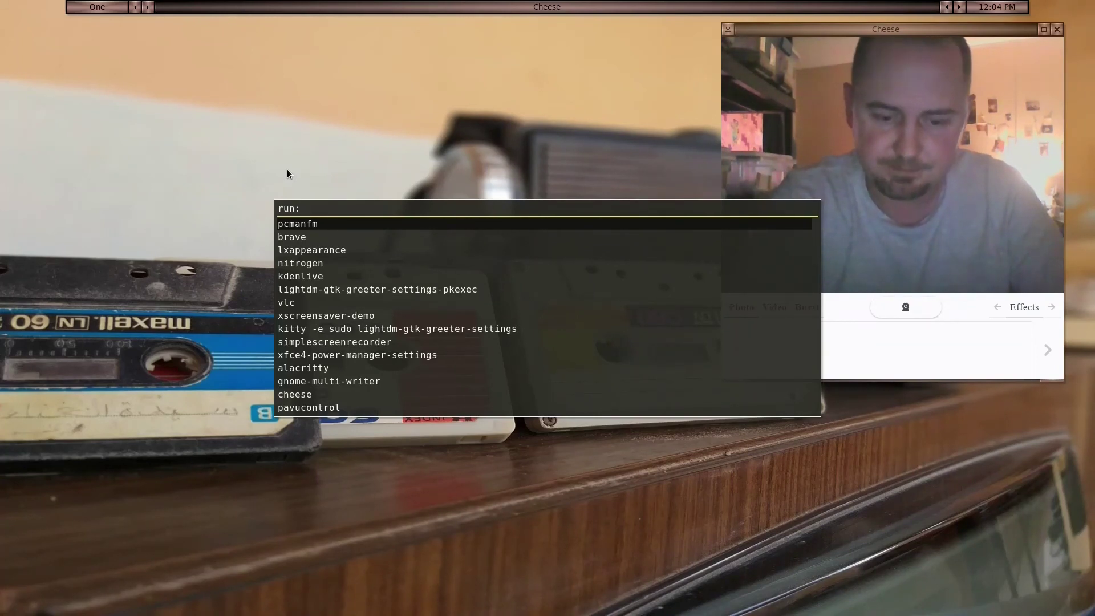
# Launch pcmanfm and open the .blackbox folder in the home directory
pyautogui.write('pcm')
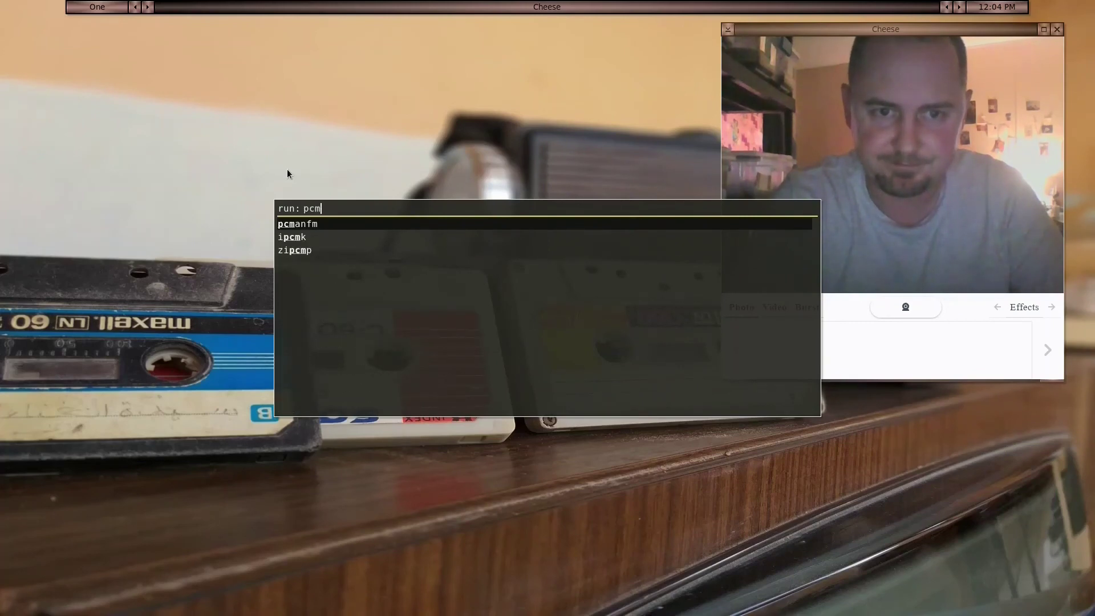
pyautogui.press('Return')
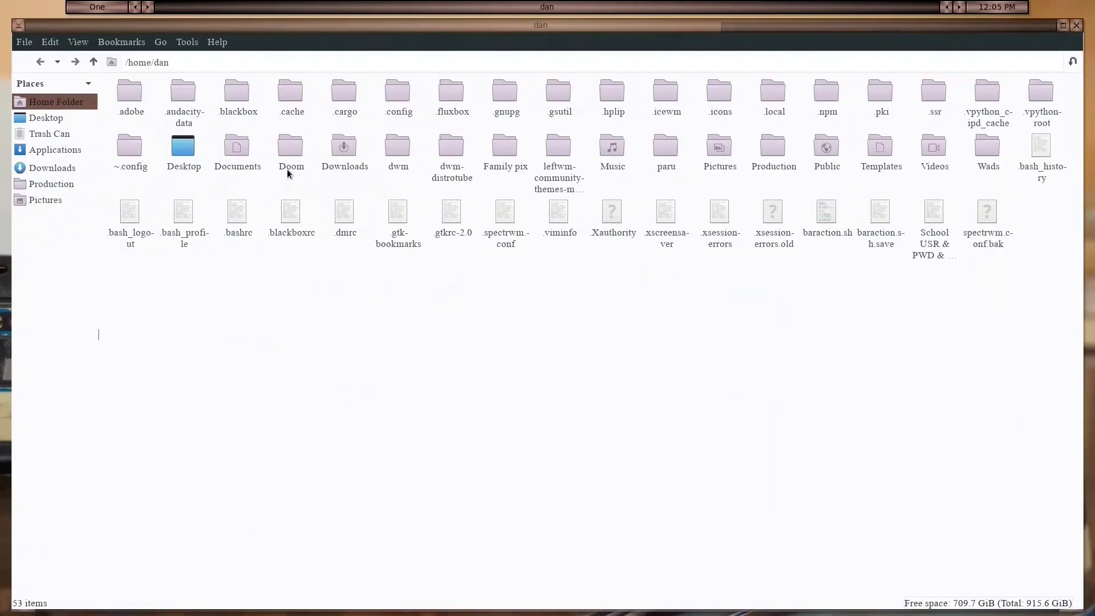
pyautogui.click(237, 220)
pyautogui.click(198, 312)
pyautogui.click(241, 100)
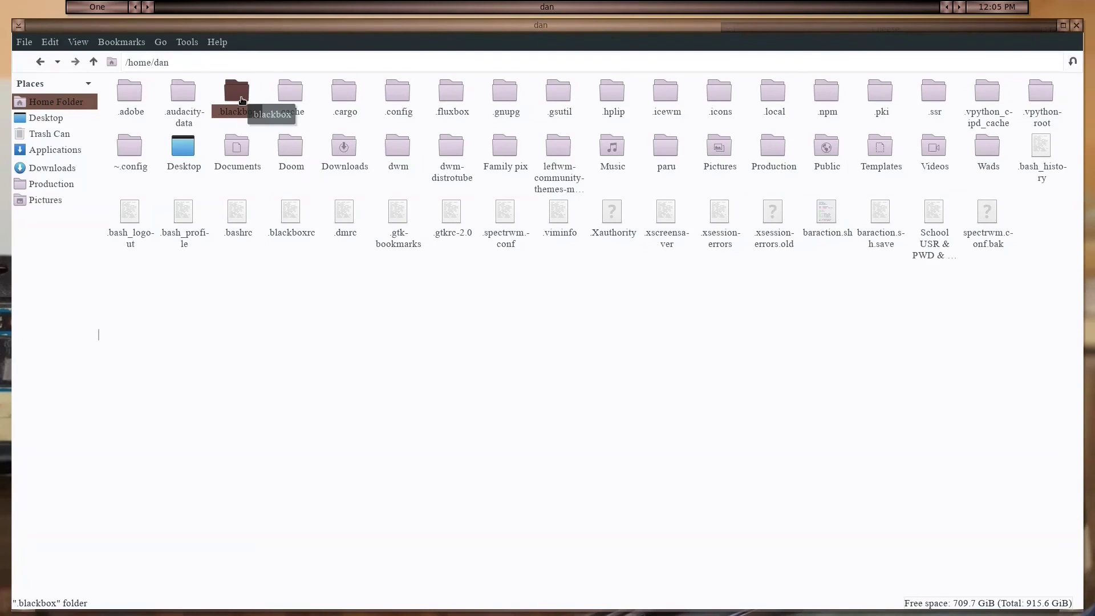
pyautogui.doubleClick(242, 100)
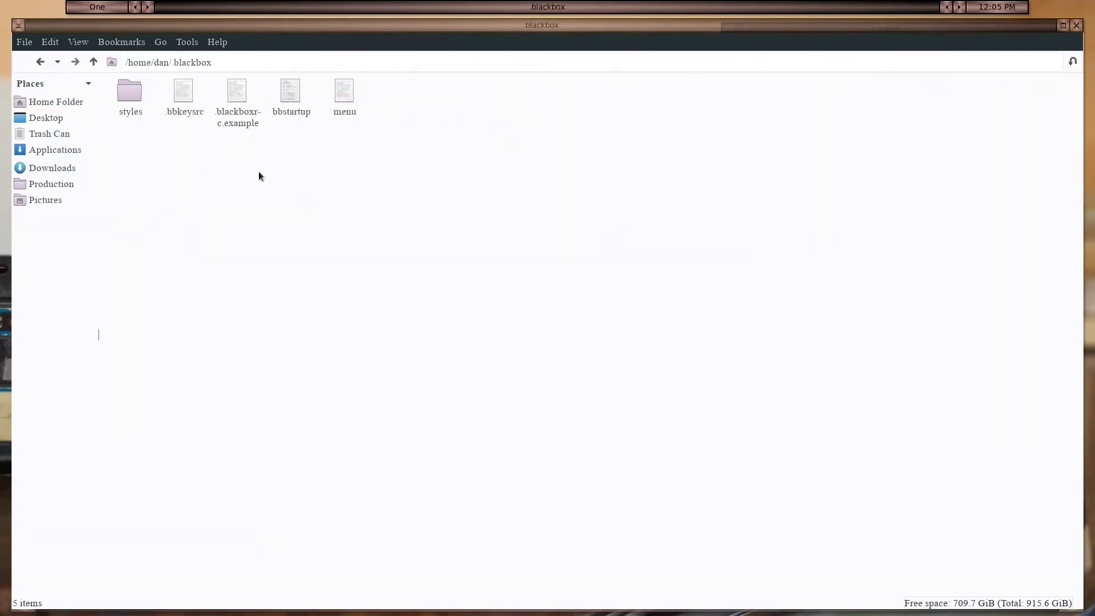
# View .blackboxrc.example in Mousepad, then close it
pyautogui.rightClick(236, 110)
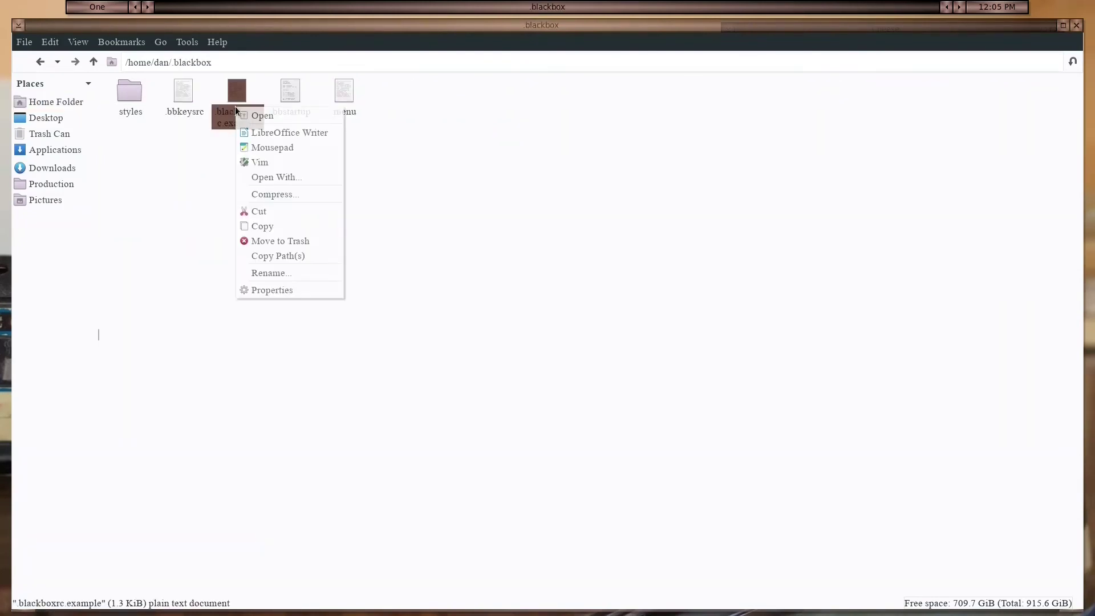
pyautogui.click(260, 147)
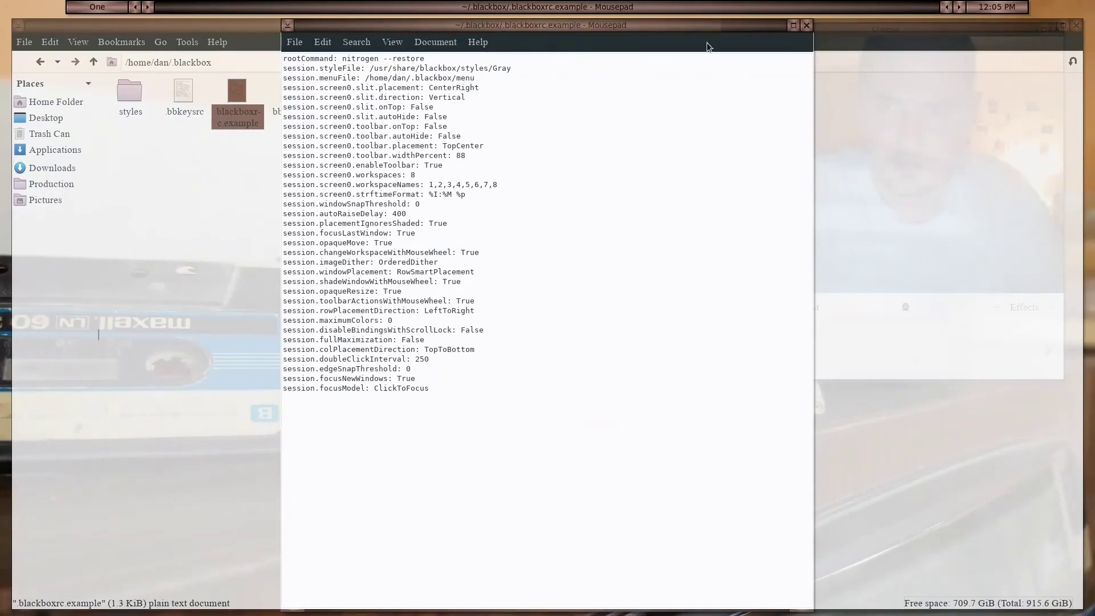
pyautogui.click(807, 26)
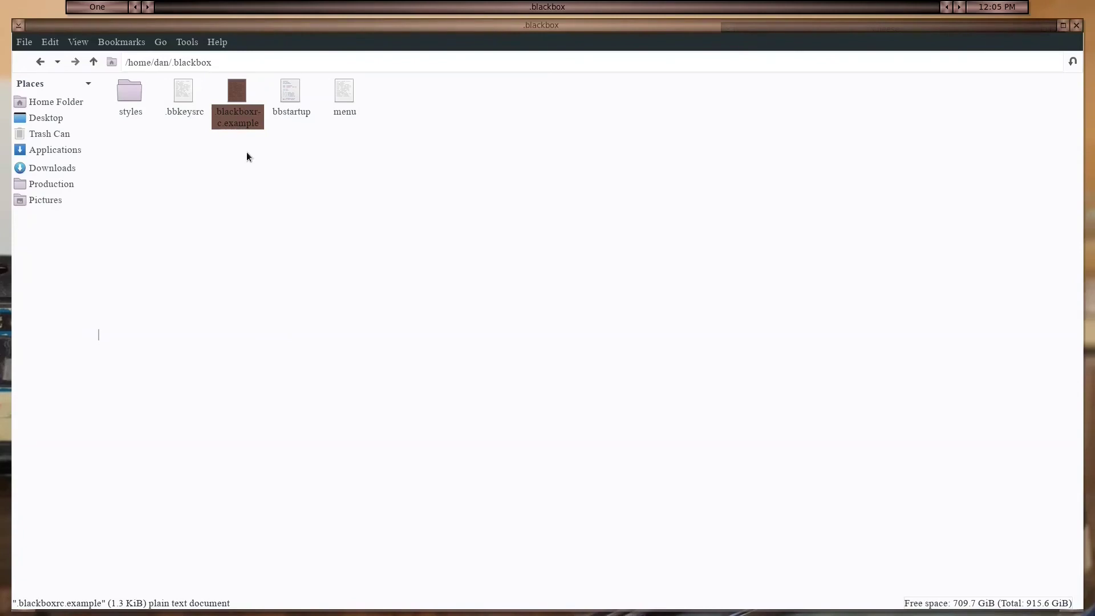
# Open the bbstartup script in Mousepad to read it
pyautogui.click(299, 157)
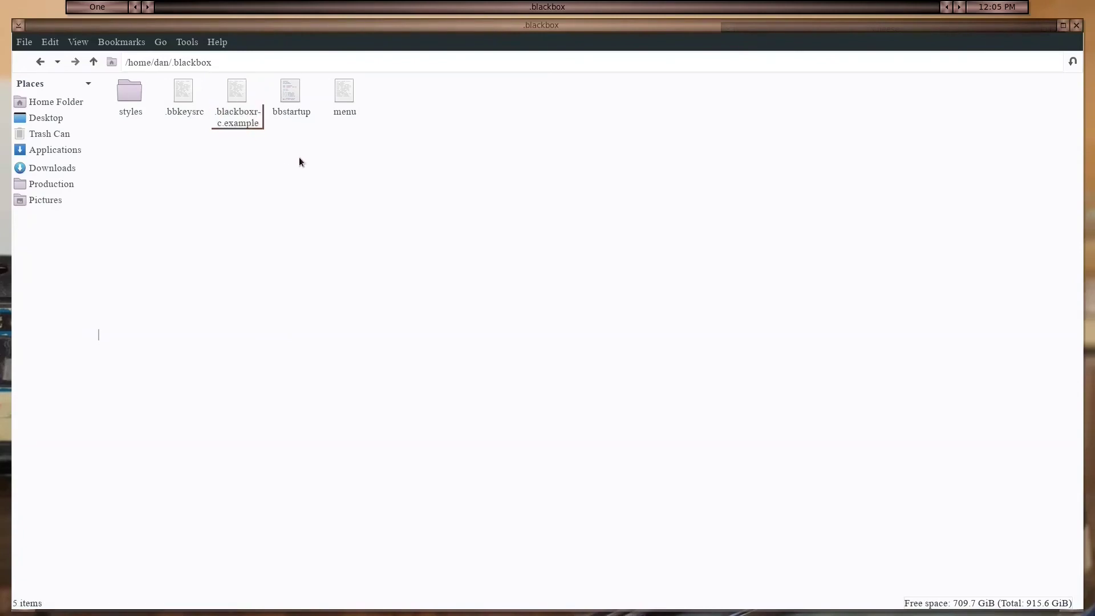
pyautogui.rightClick(291, 100)
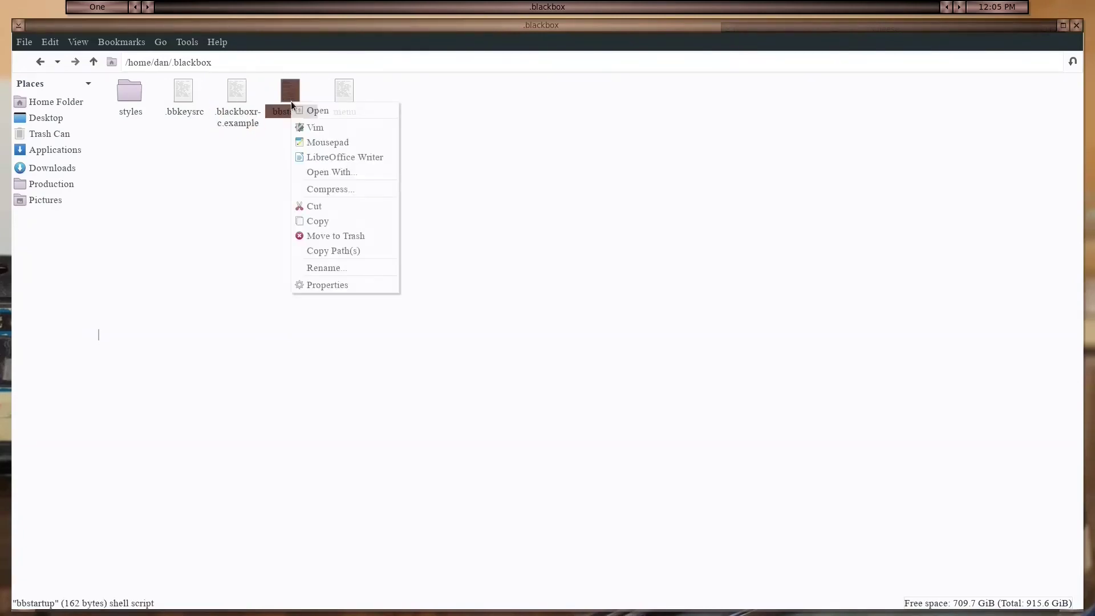
pyautogui.click(313, 141)
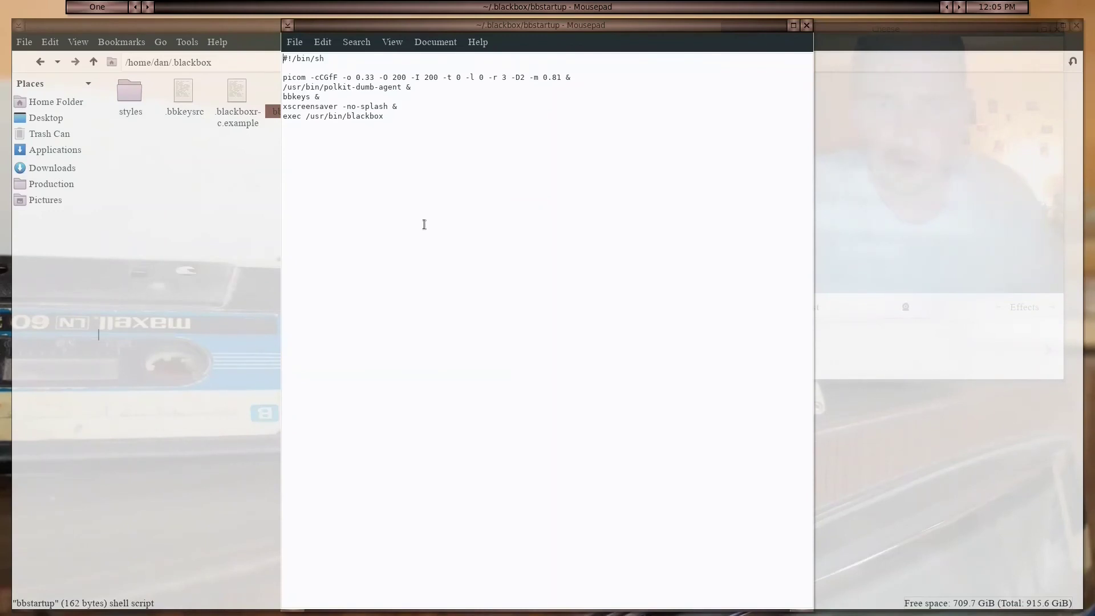
# Go up to /home/dan in PCManFM, then close the file manager
pyautogui.click(1082, 28)
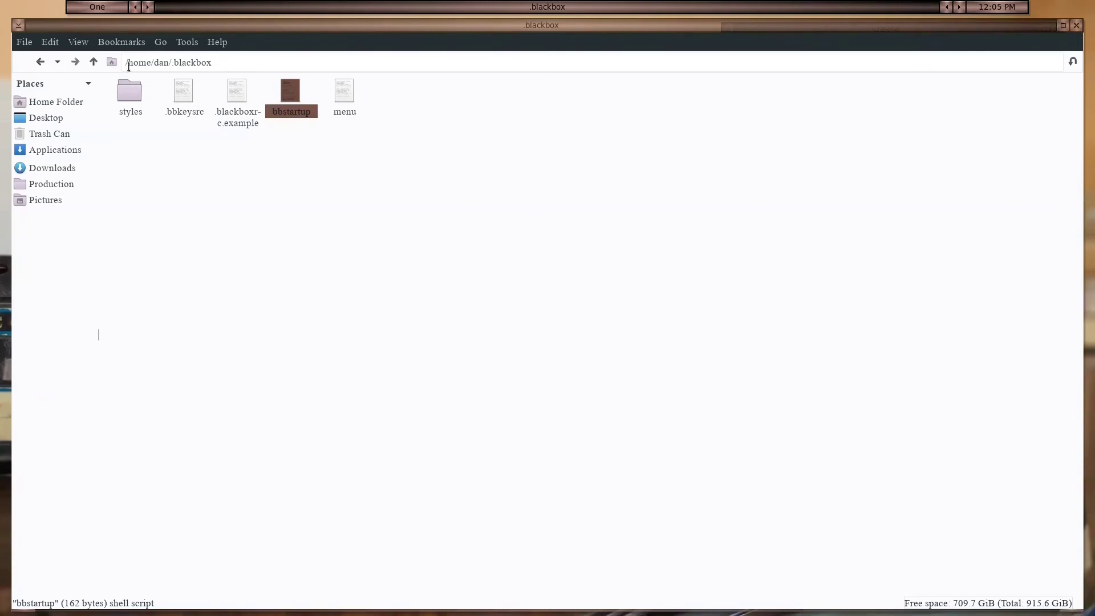
pyautogui.click(93, 62)
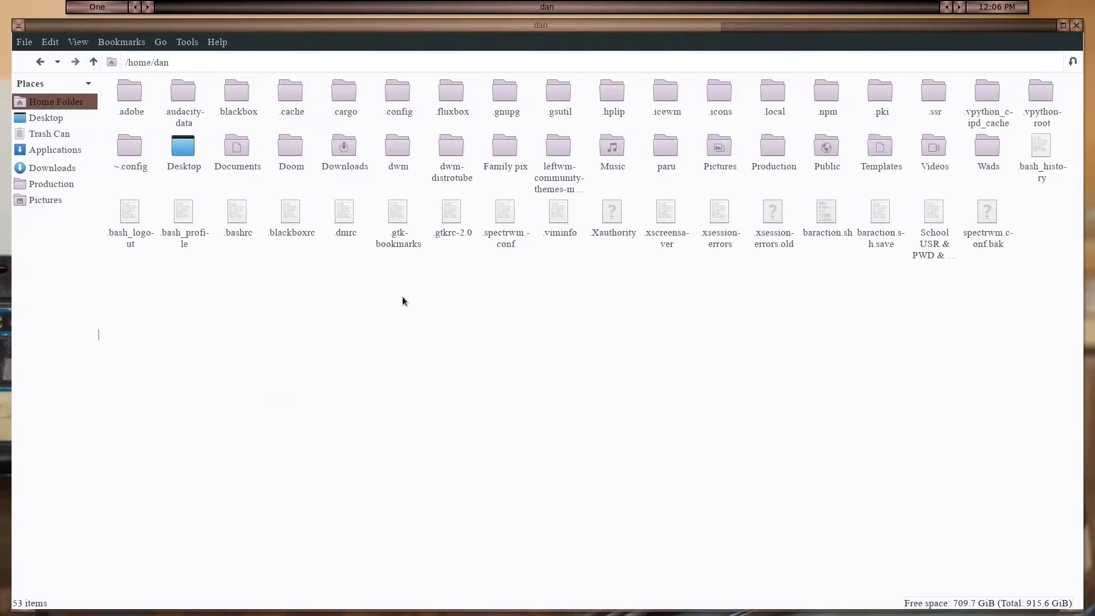
pyautogui.click(1077, 26)
# Launch the kitty terminal from the run launcher
pyautogui.hotkey('alt', 'F2')
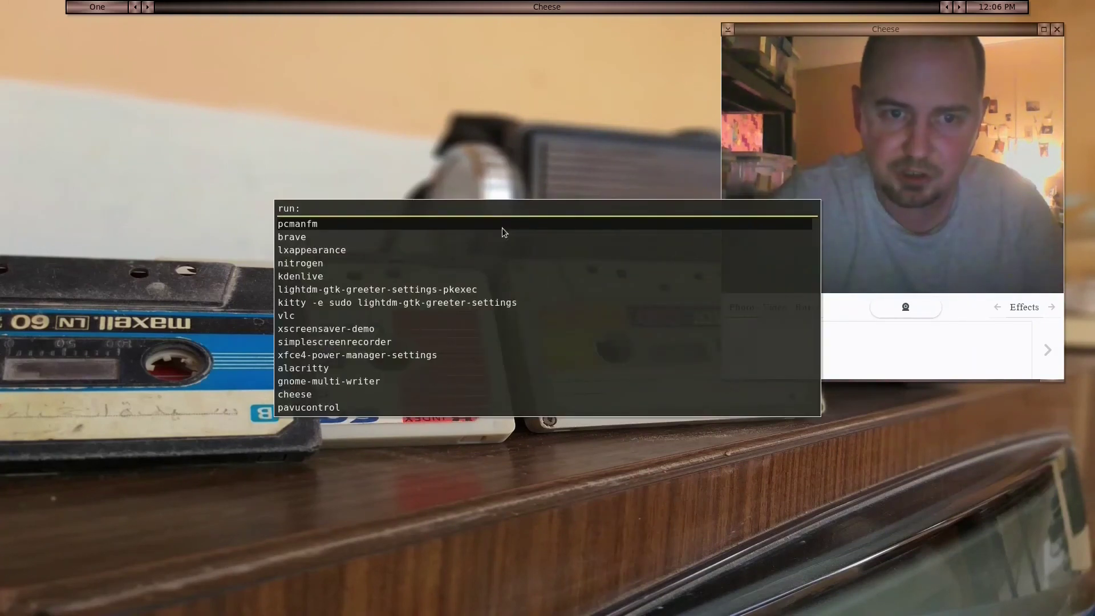
pyautogui.press('Down')
pyautogui.press('Down')
pyautogui.press('Down')
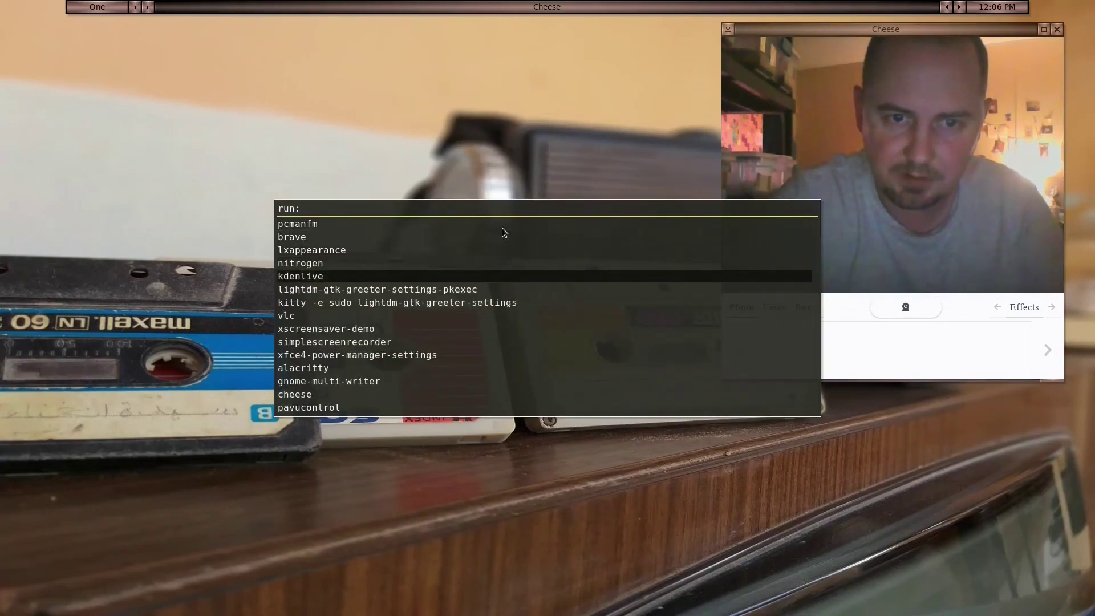
pyautogui.write('k')
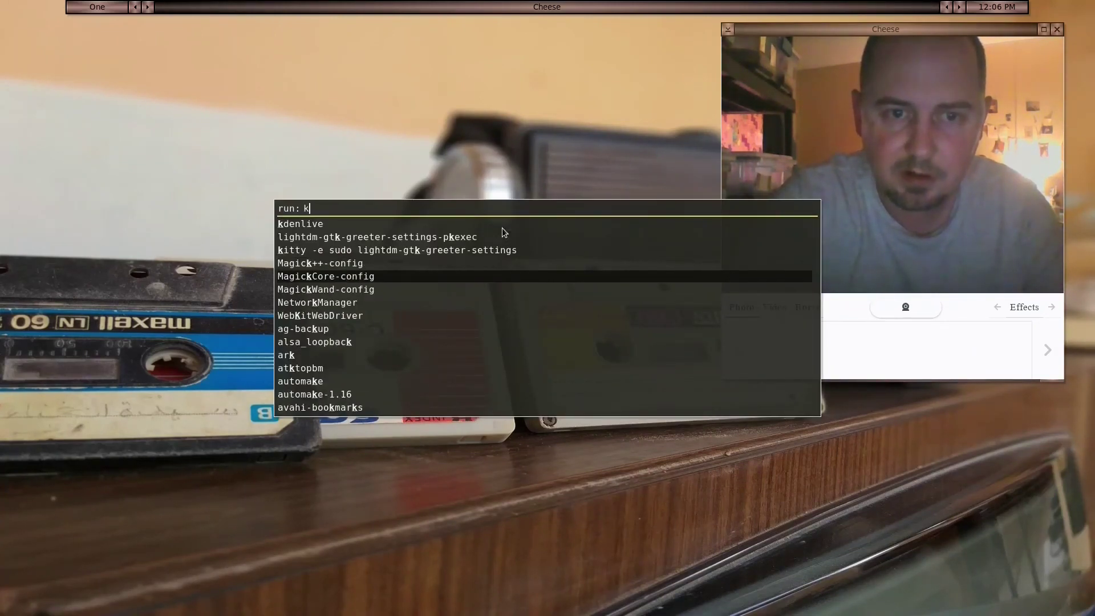
pyautogui.write('itt')
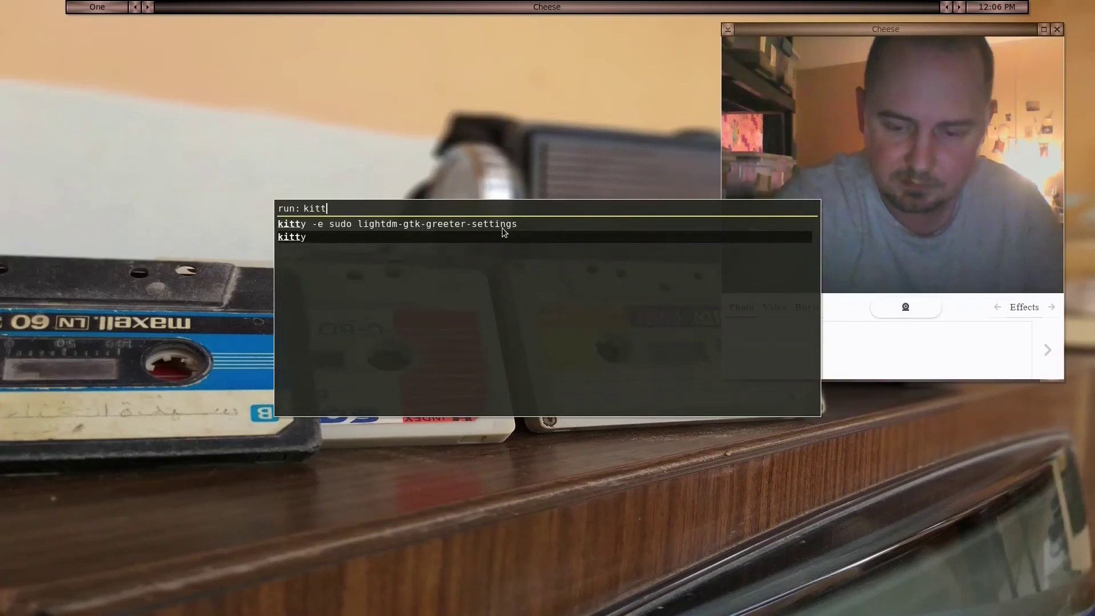
pyautogui.press('Return')
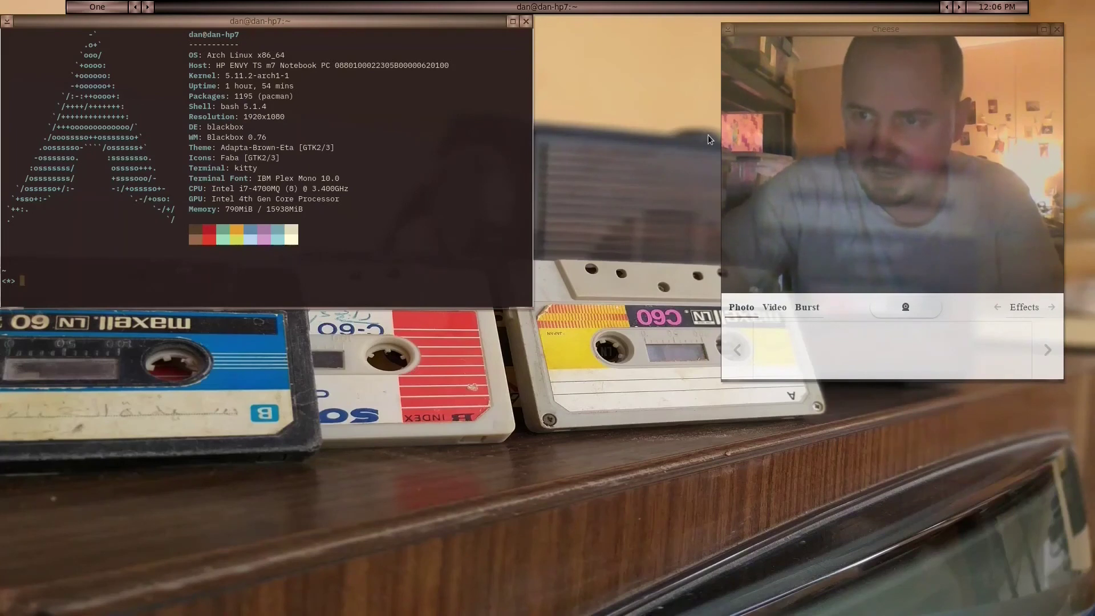
# Center and enlarge the kitty window, then run 'nano .blackbox/bbstartup'
pyautogui.moveTo(326, 21); pyautogui.dragTo(480, 80)
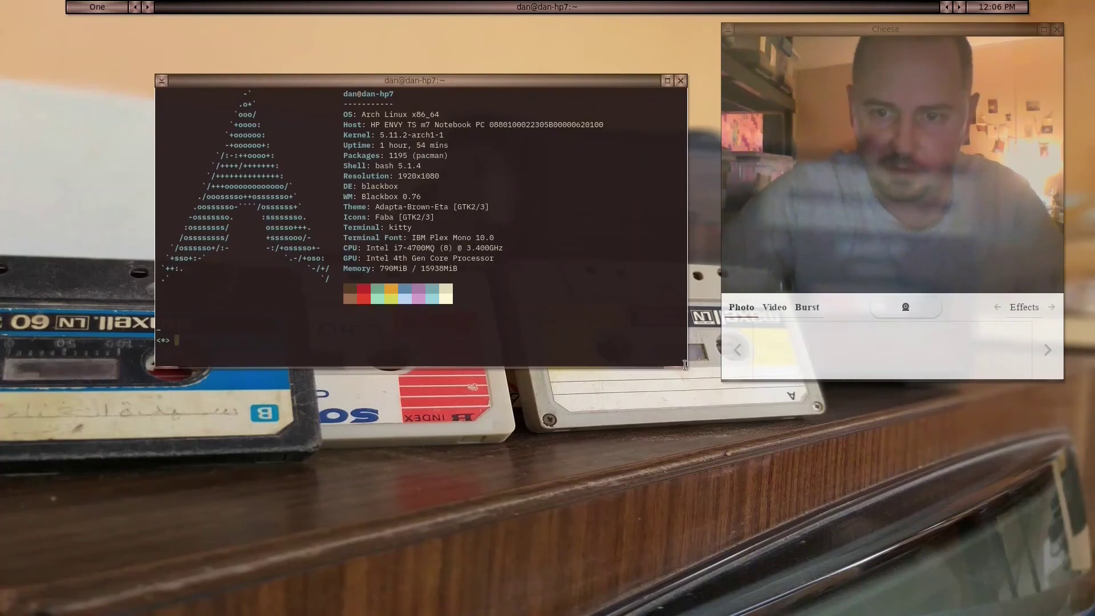
pyautogui.press('super+Up')
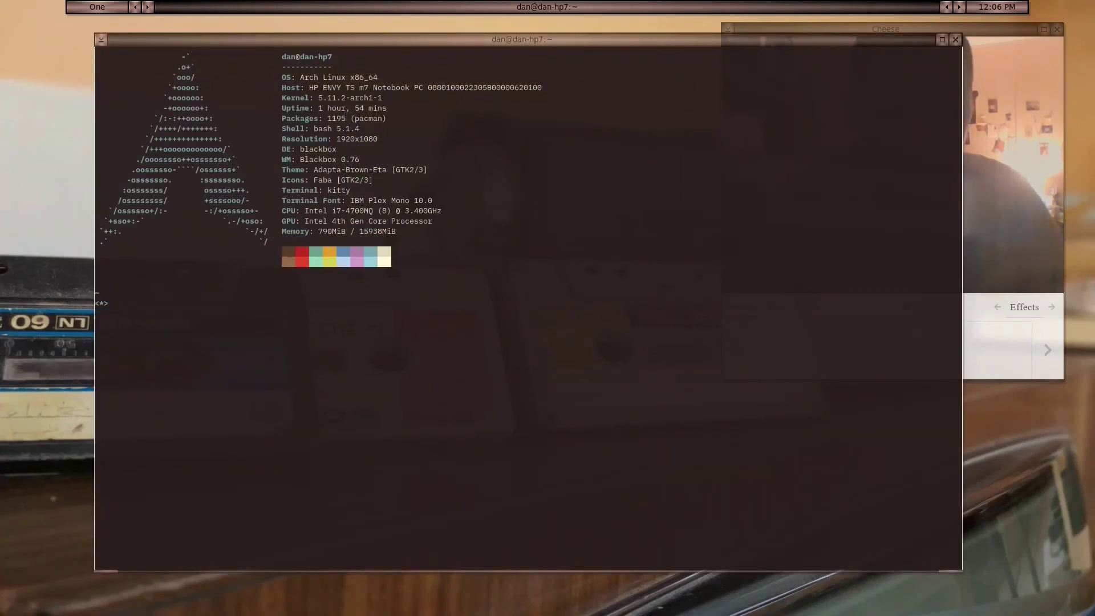
pyautogui.write('nano ')
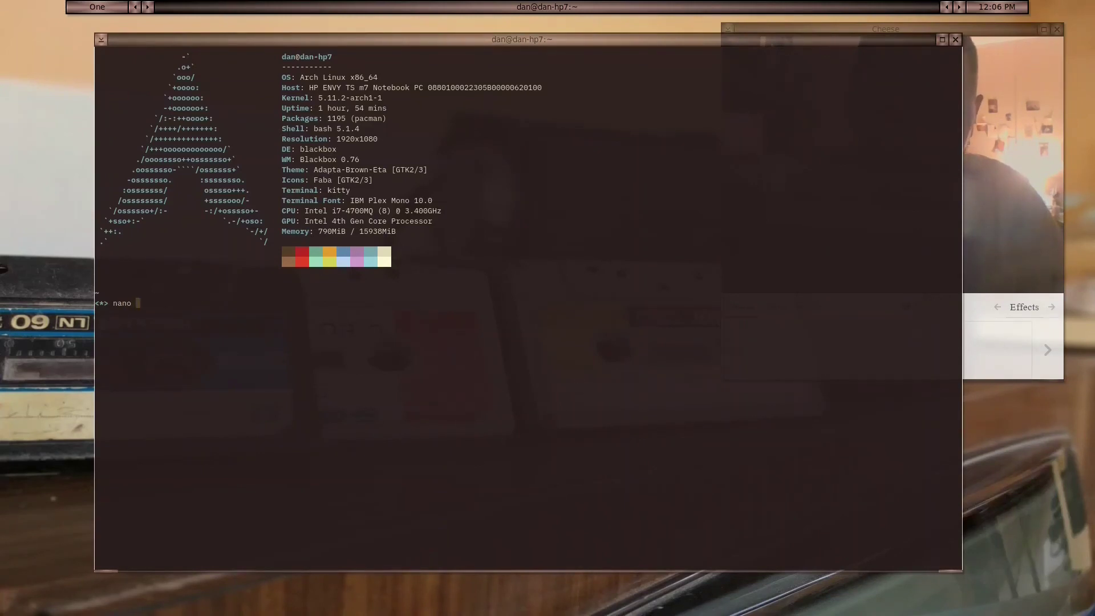
pyautogui.write('.blackb')
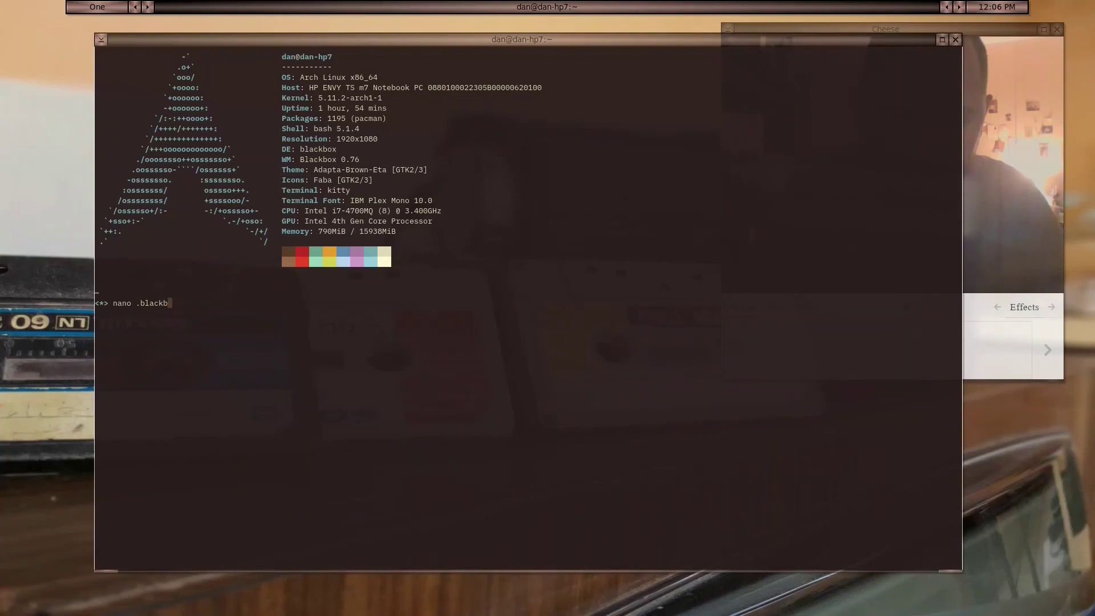
pyautogui.write('ox/bbstartup')
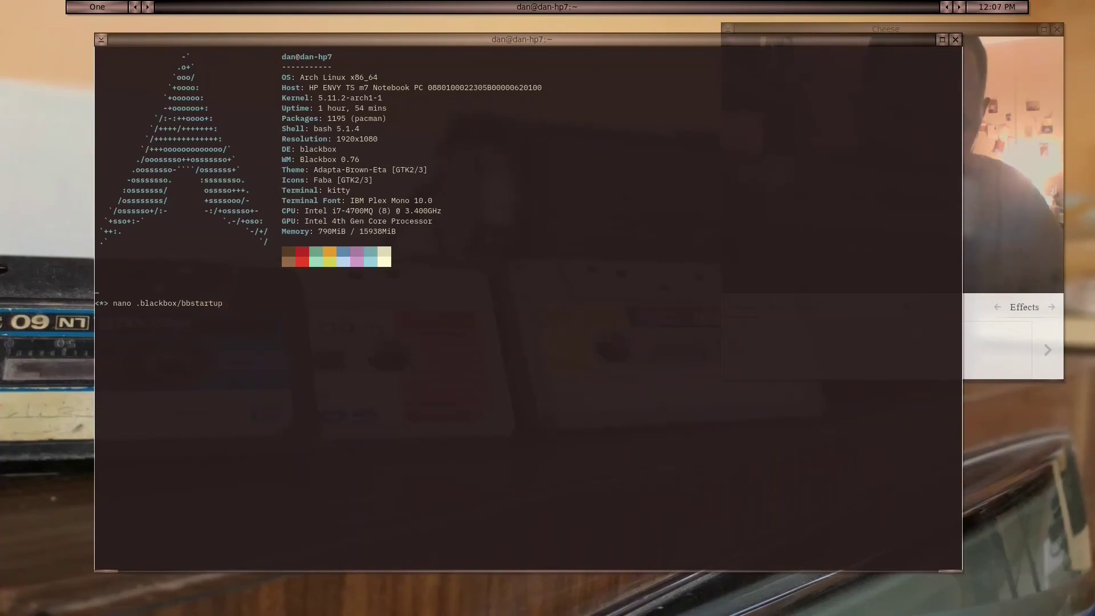
pyautogui.press('Return')
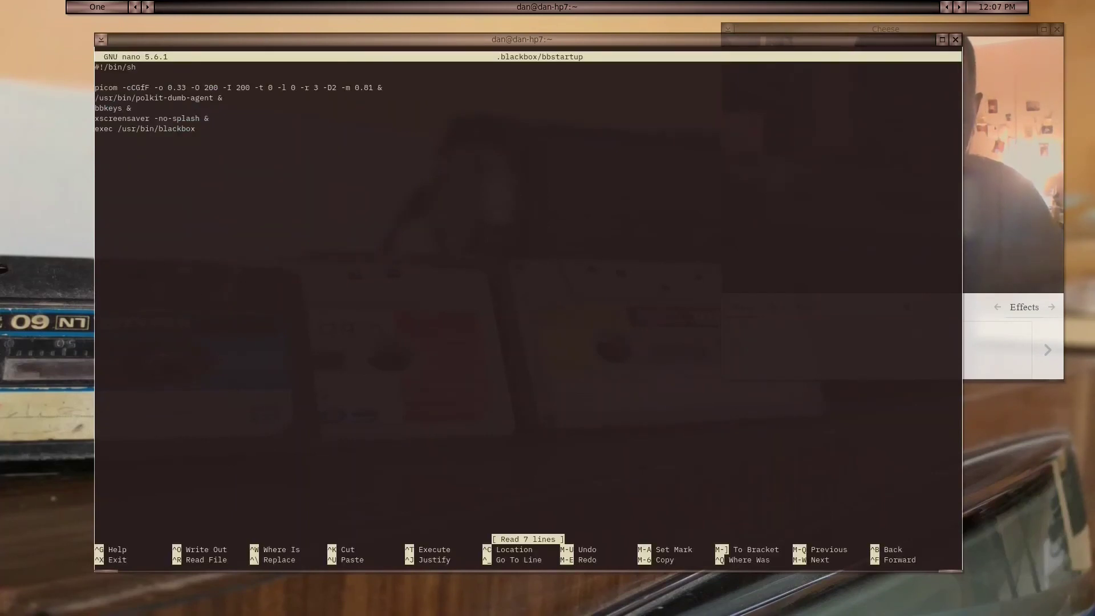
# Enlarge the terminal font, exit nano without saving, and recall the previous nano command
pyautogui.press('Delete')
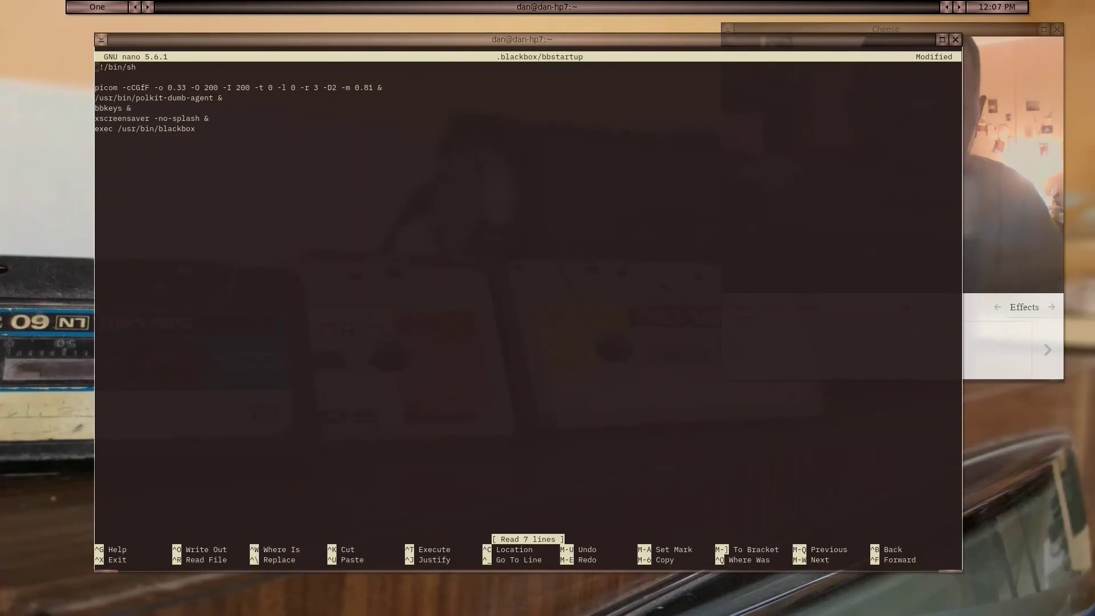
pyautogui.hotkey('ctrl', '+')
pyautogui.hotkey('ctrl', '+')
pyautogui.hotkey('ctrl', '+')
pyautogui.hotkey('ctrl', '+')
pyautogui.hotkey('ctrl', '+')
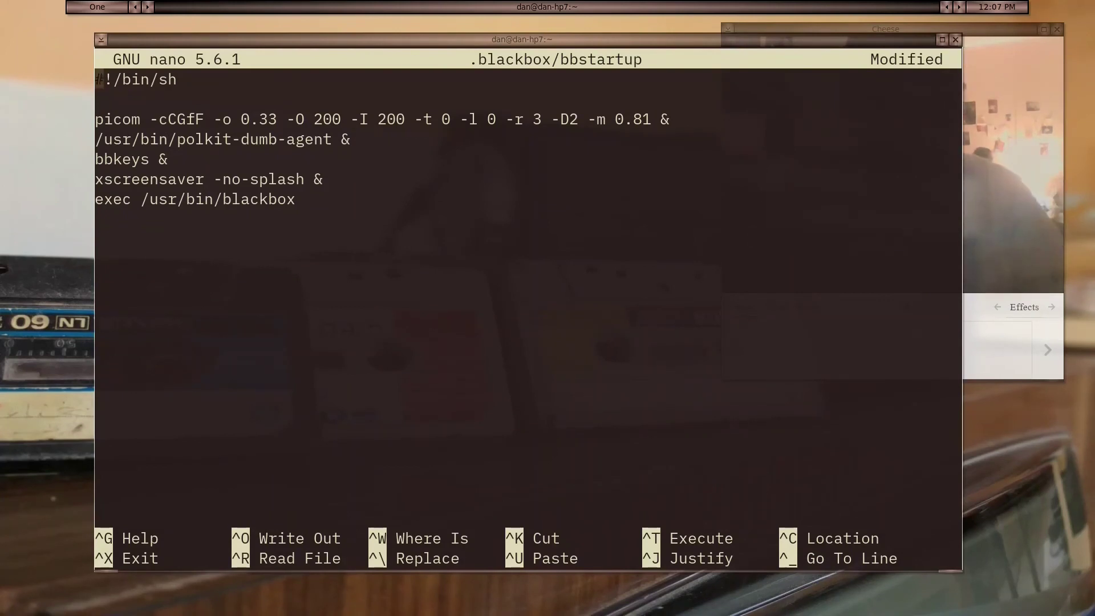
pyautogui.hotkey('ctrl', 'x')
pyautogui.press('n')
pyautogui.press('Up')
pyautogui.press('BackSpace')
pyautogui.press('BackSpace')
pyautogui.press('BackSpace')
pyautogui.press('BackSpace')
pyautogui.press('BackSpace')
pyautogui.press('BackSpace')
pyautogui.press('BackSpace')
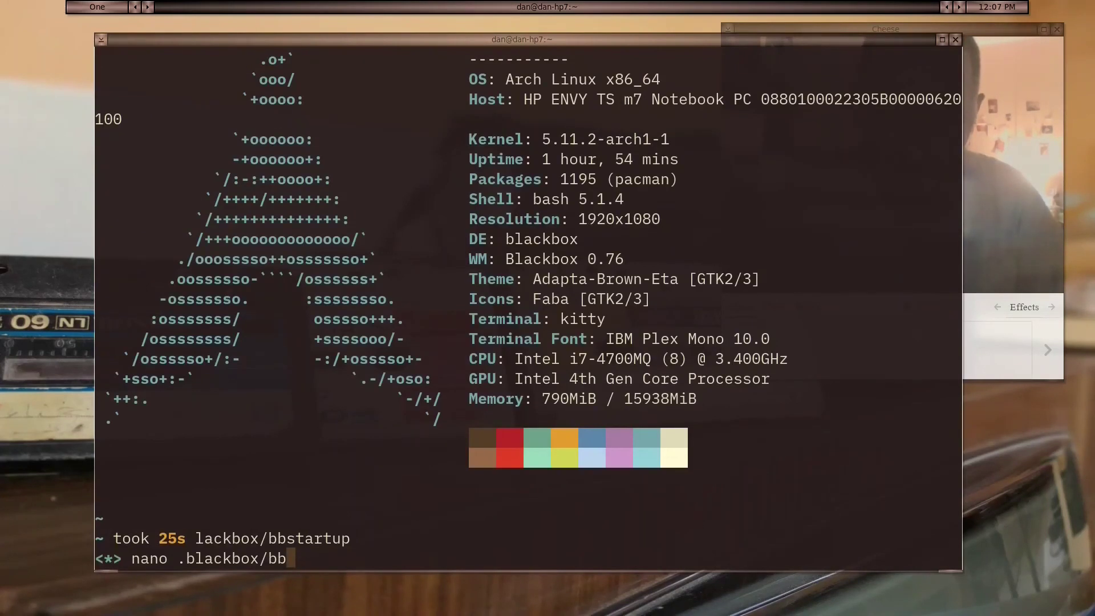
# Open .blackboxrc in nano, review its nitrogen rootCommand line, and bring up the root menu
pyautogui.press('BackSpace')
pyautogui.press('BackSpace')
pyautogui.press('BackSpace')
pyautogui.press('BackSpace')
pyautogui.press('BackSpace')
pyautogui.press('BackSpace')
pyautogui.press('BackSpace')
pyautogui.press('BackSpace')
pyautogui.press('BackSpace')
pyautogui.press('BackSpace')
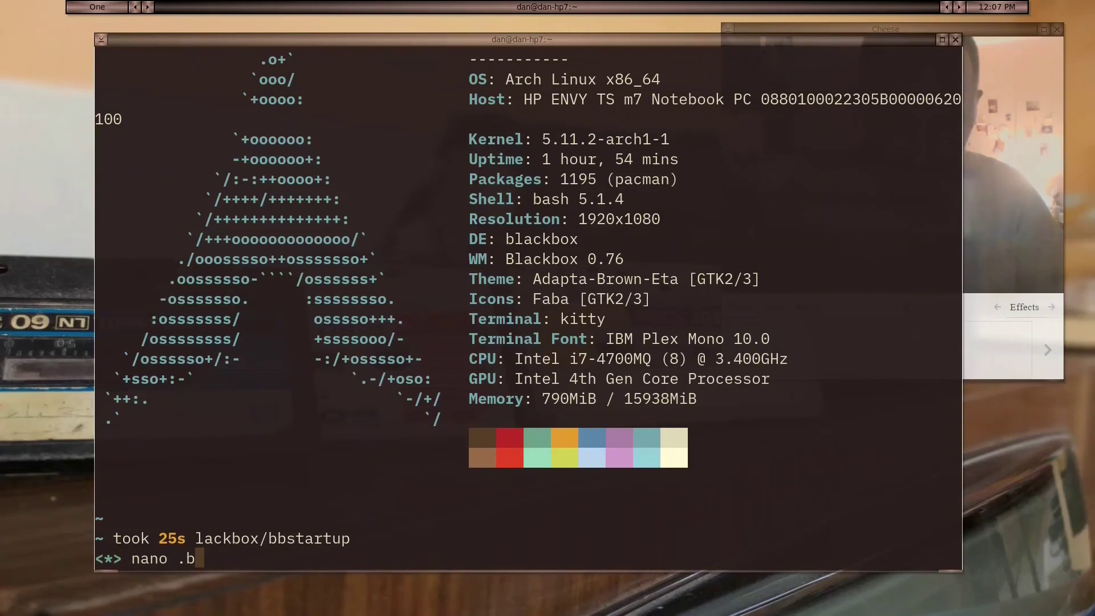
pyautogui.write('lca')
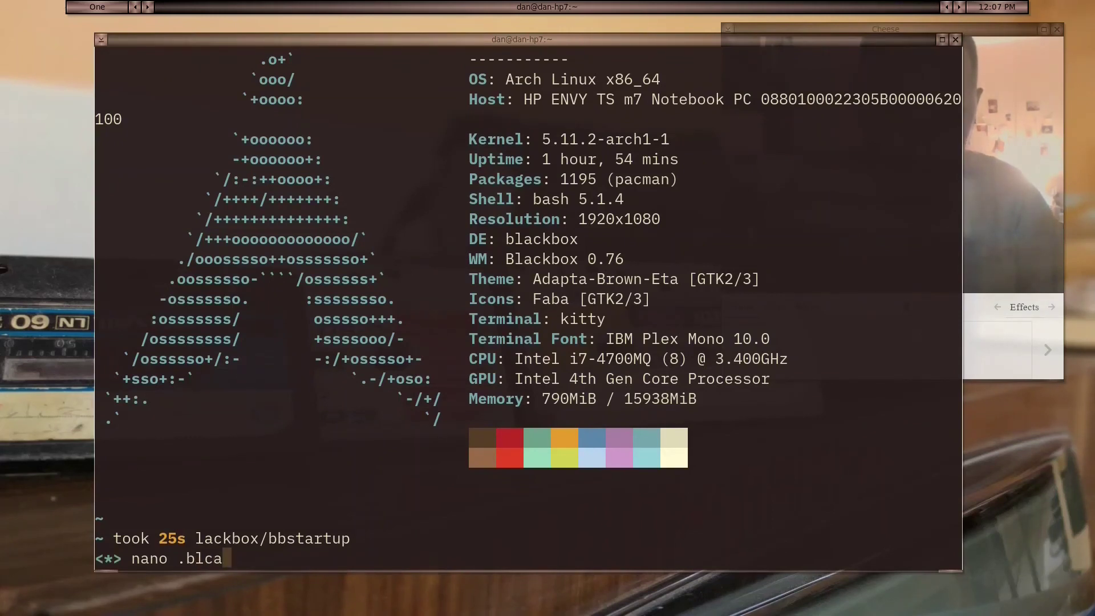
pyautogui.press('BackSpace')
pyautogui.press('BackSpace')
pyautogui.write('ack')
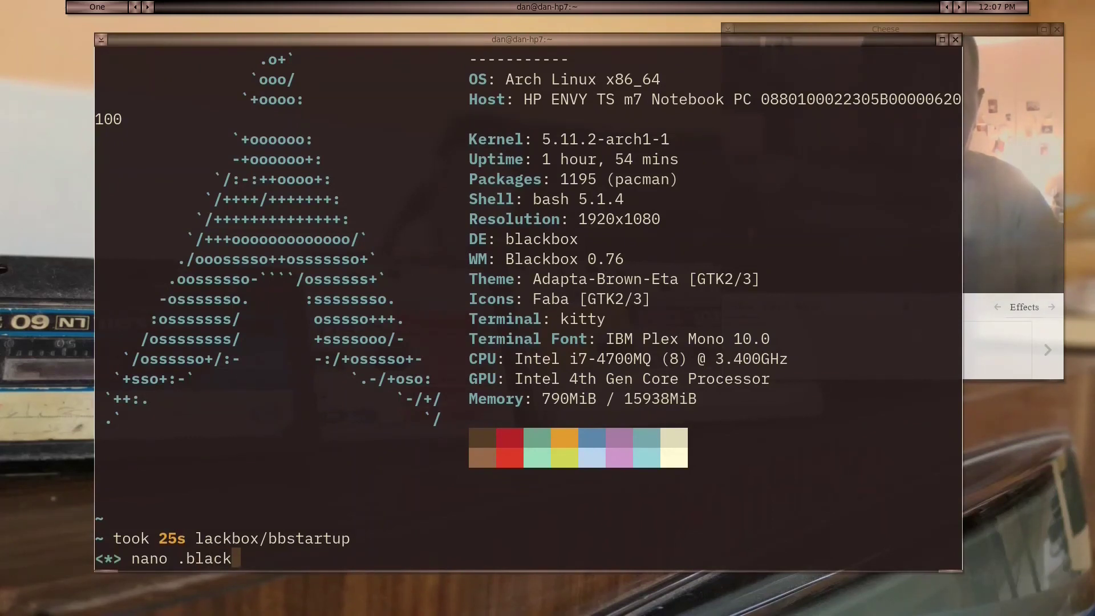
pyautogui.write('boxrc')
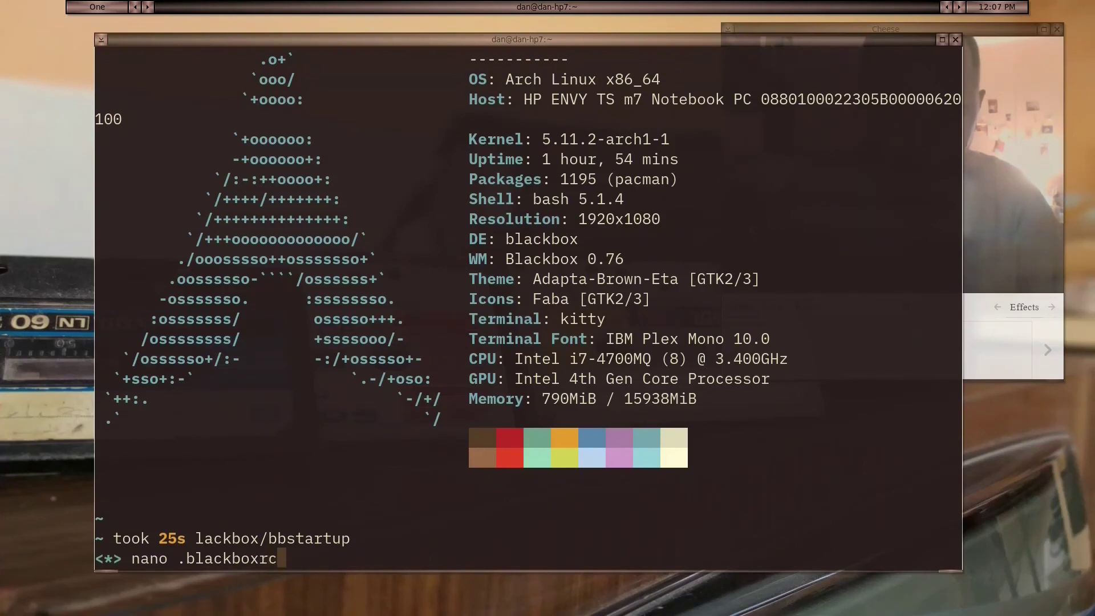
pyautogui.press('Return')
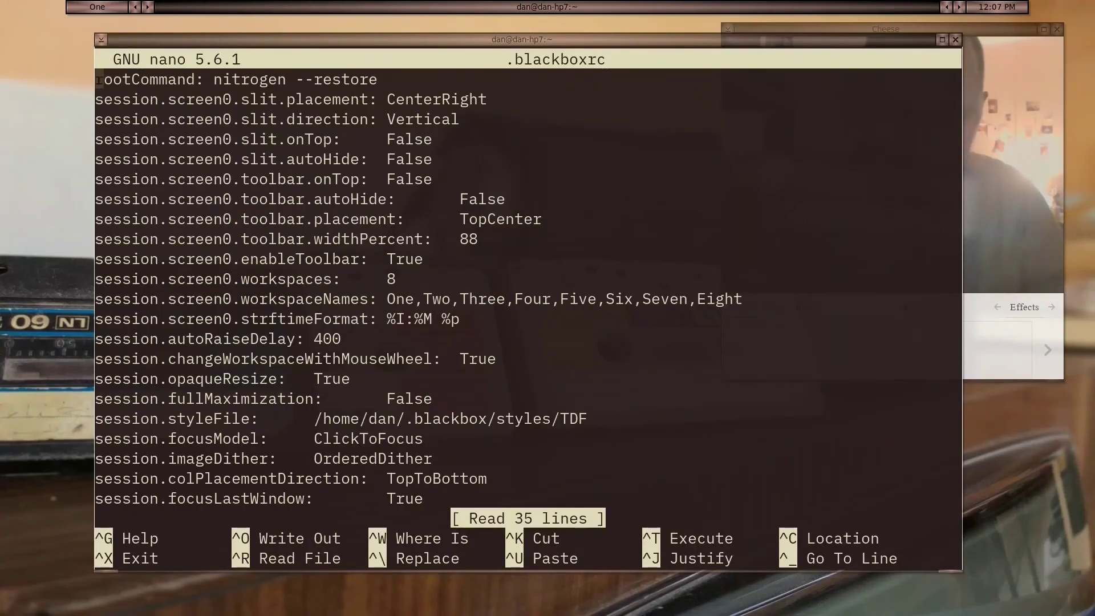
pyautogui.press('Right')
pyautogui.press('Right')
pyautogui.press('Right')
pyautogui.press('Right')
pyautogui.press('Right')
pyautogui.press('Right')
pyautogui.press('Right')
pyautogui.press('Right')
pyautogui.press('Right')
pyautogui.press('Right')
pyautogui.press('Right')
pyautogui.press('Right')
pyautogui.press('Right')
pyautogui.press('Right')
pyautogui.press('Right')
pyautogui.press('Right')
pyautogui.press('Right')
pyautogui.press('Right')
pyautogui.press('Right')
pyautogui.press('Right')
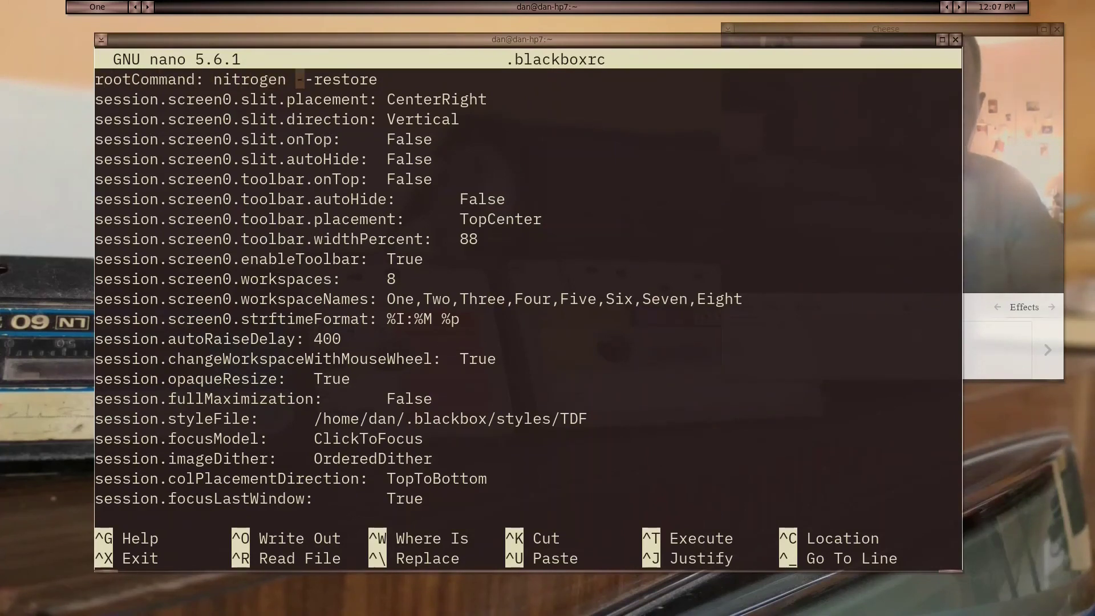
pyautogui.rightClick(74, 162)
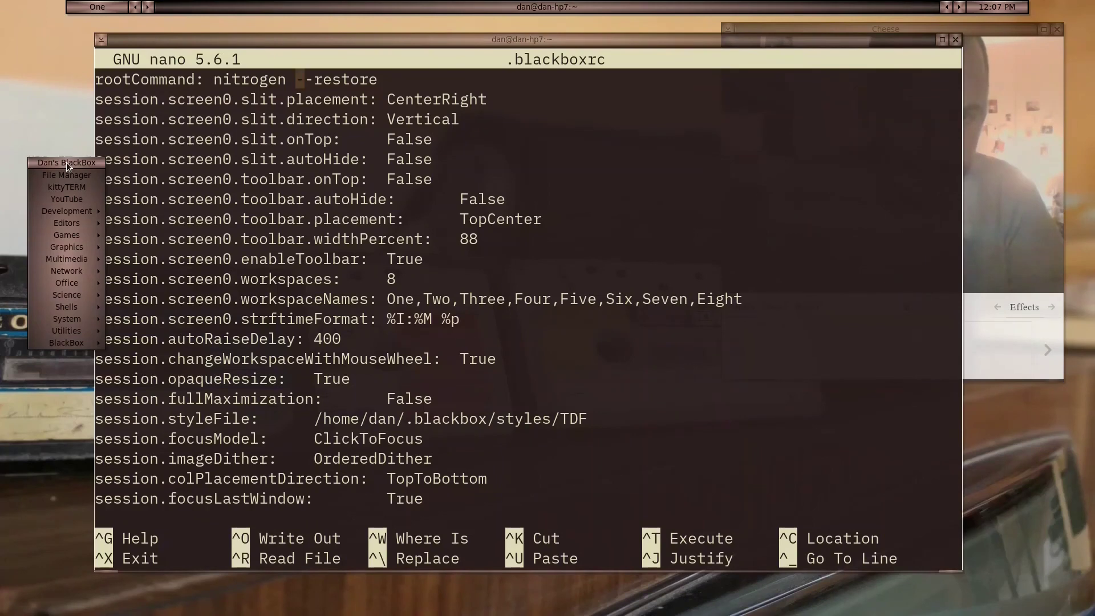
pyautogui.moveTo(96, 332)
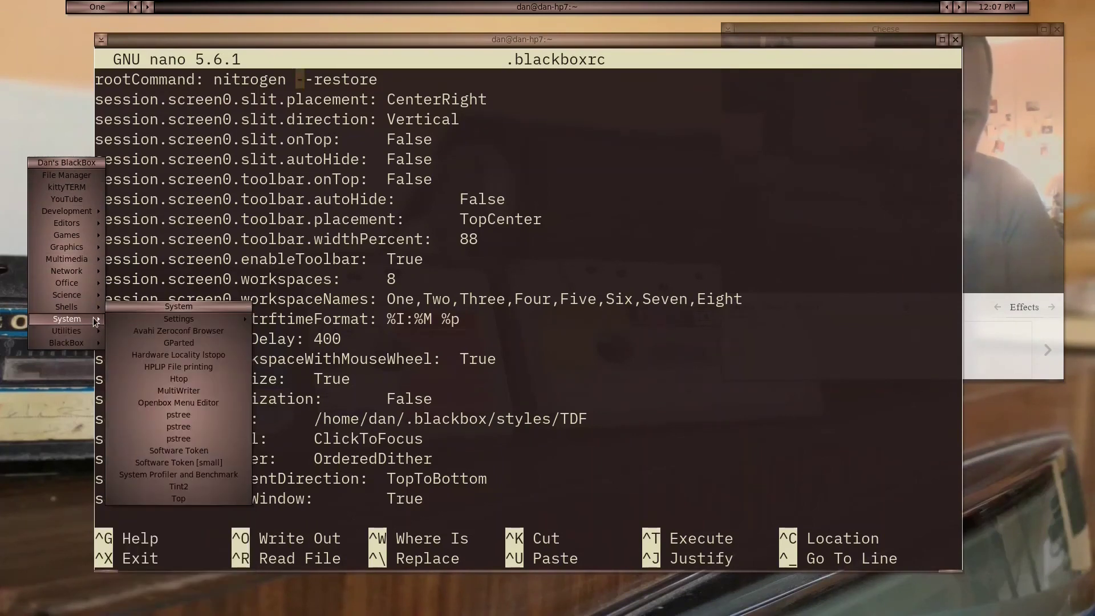
pyautogui.moveTo(90, 305)
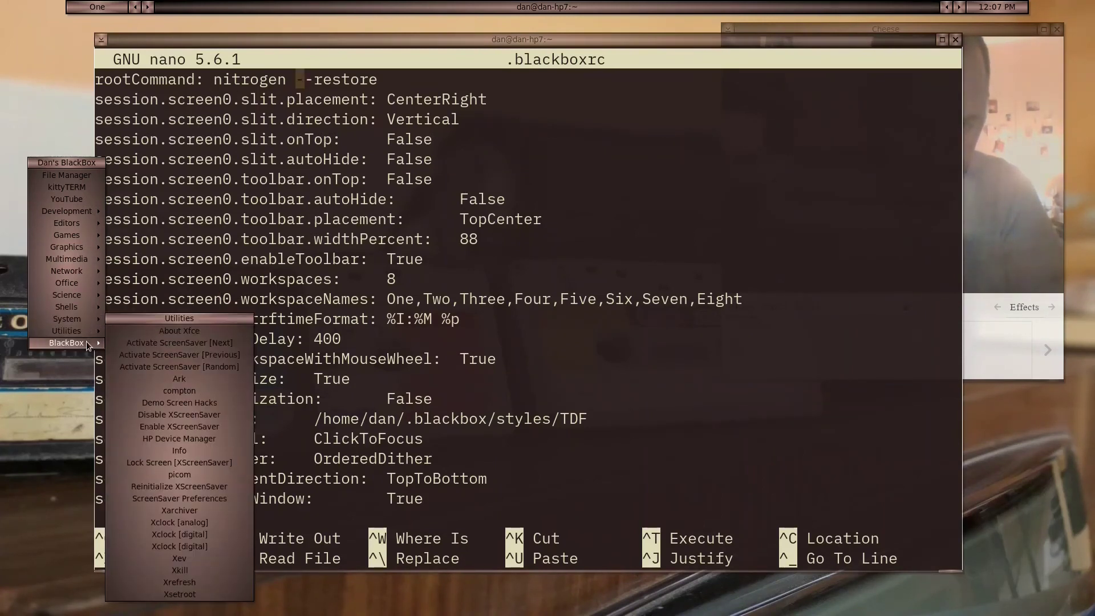
pyautogui.moveTo(144, 354)
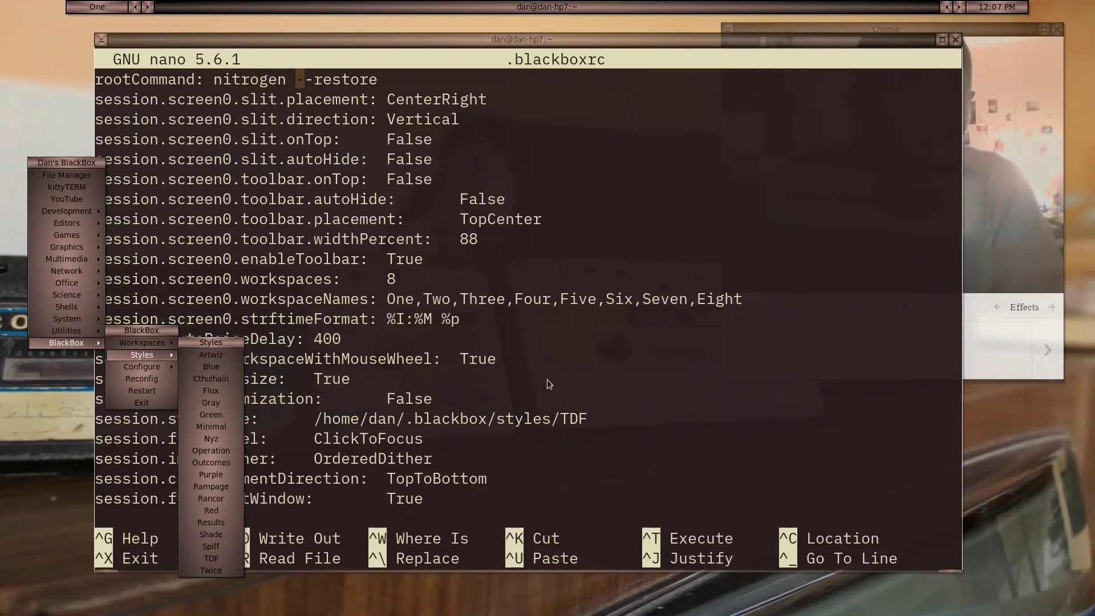
pyautogui.moveTo(57, 211)
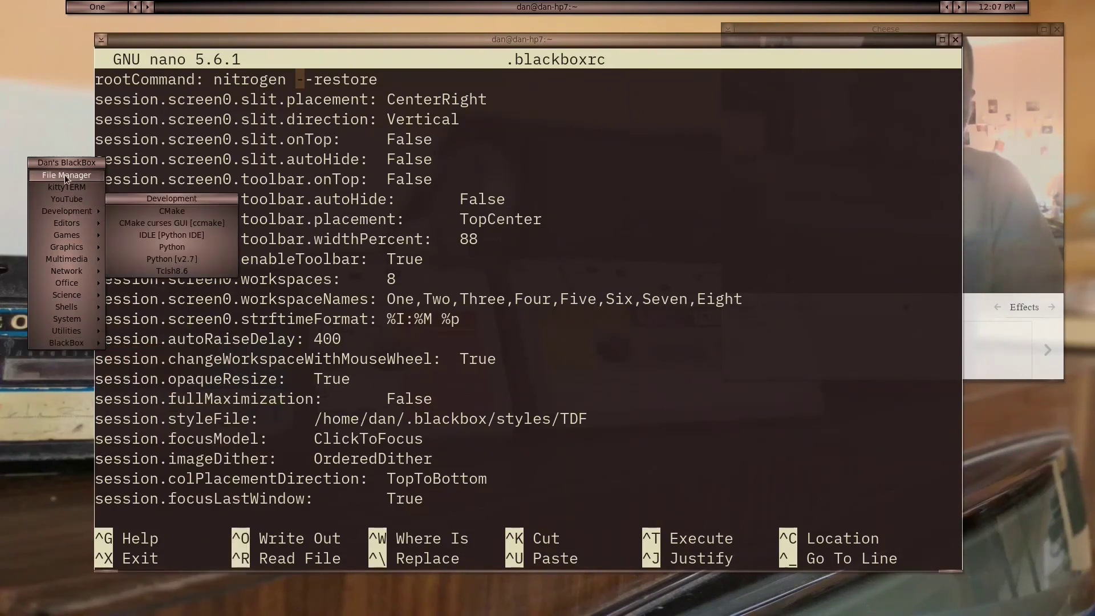
pyautogui.click(58, 116)
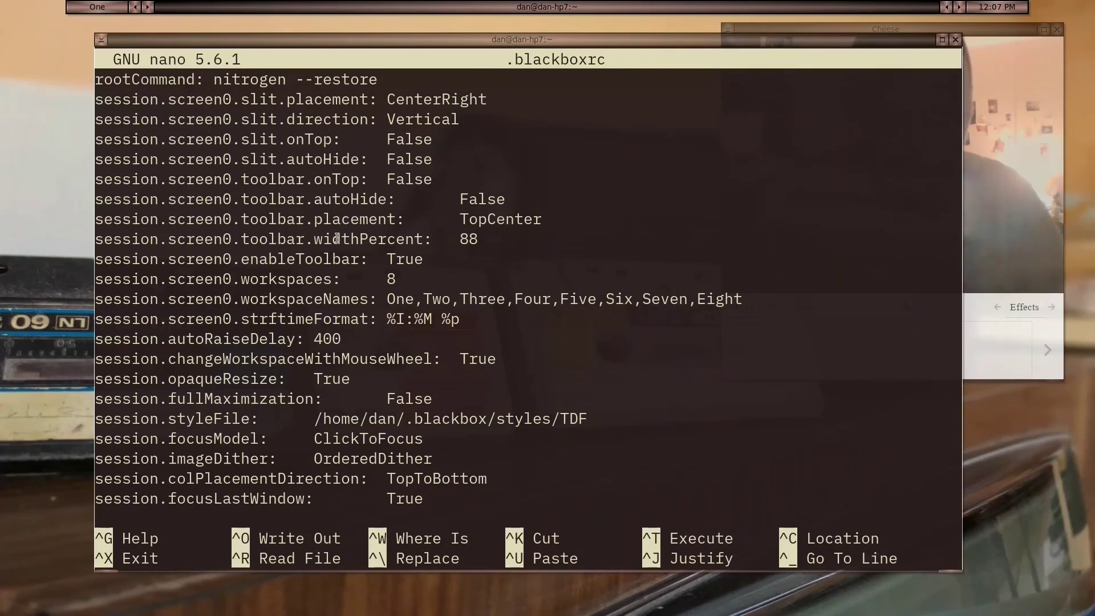
# Close .blackboxrc and open /usr/share/xsessions/blackbox.desktop in nano
pyautogui.hotkey('ctrl', 'x')
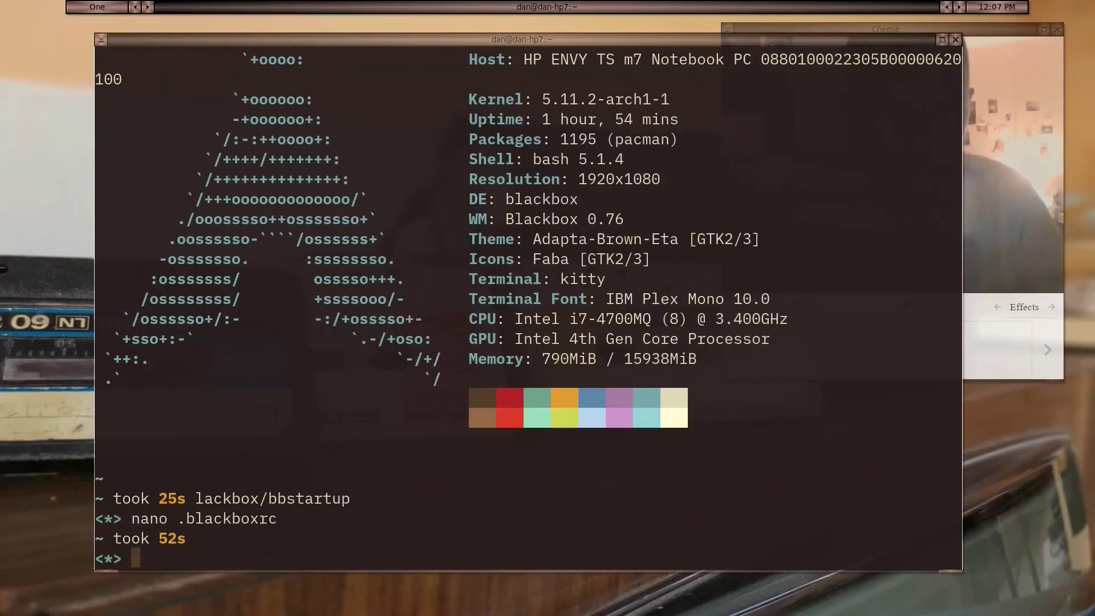
pyautogui.write('nano ')
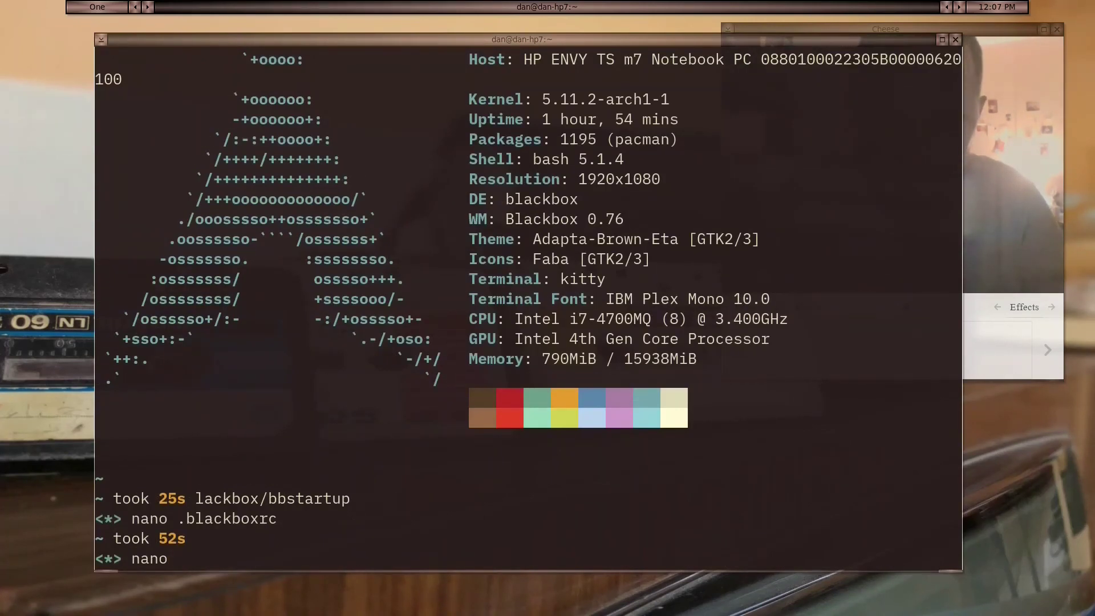
pyautogui.write('/us')
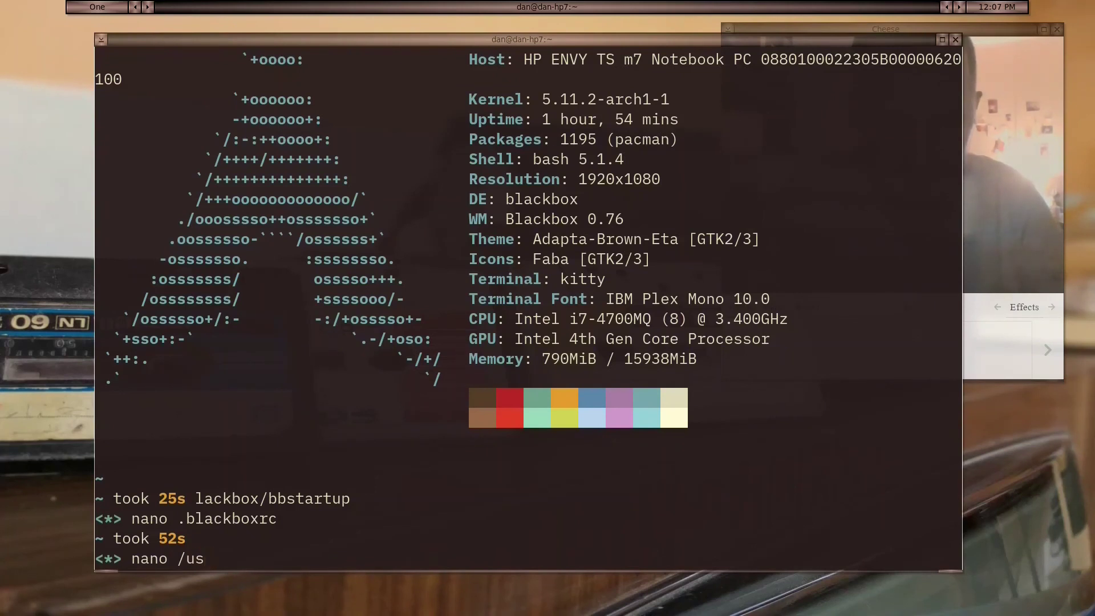
pyautogui.write('r/share/xs')
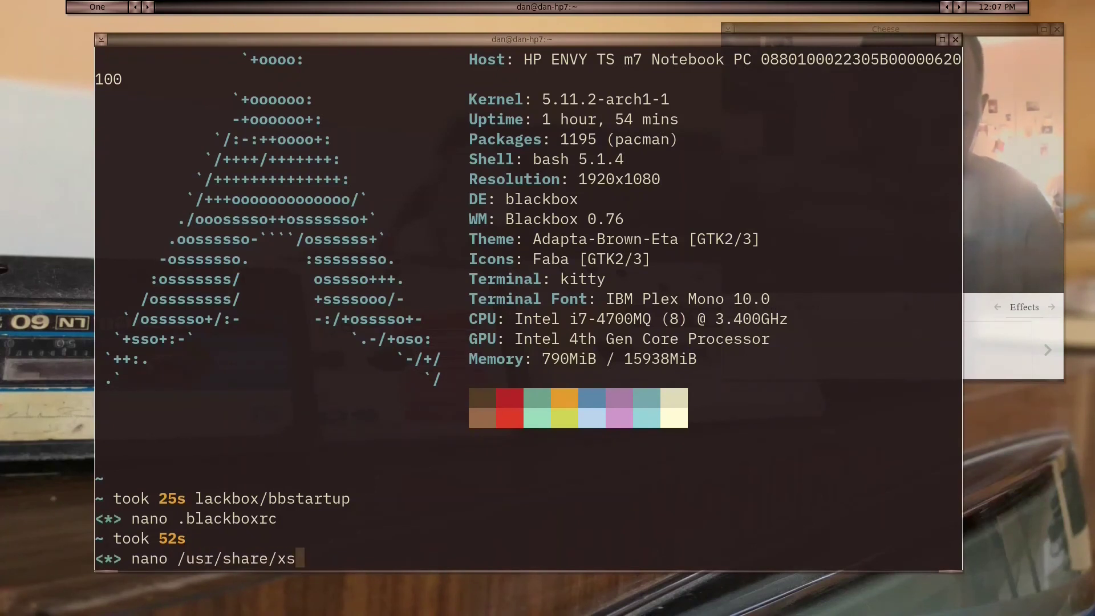
pyautogui.write('essions')
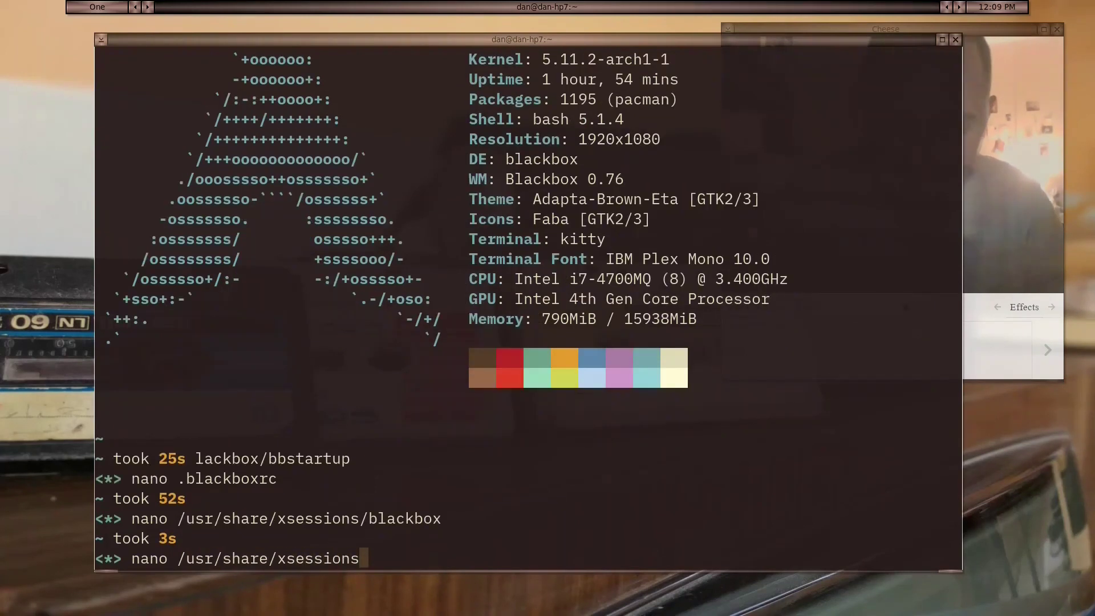
pyautogui.write('/blackbox.desktop')
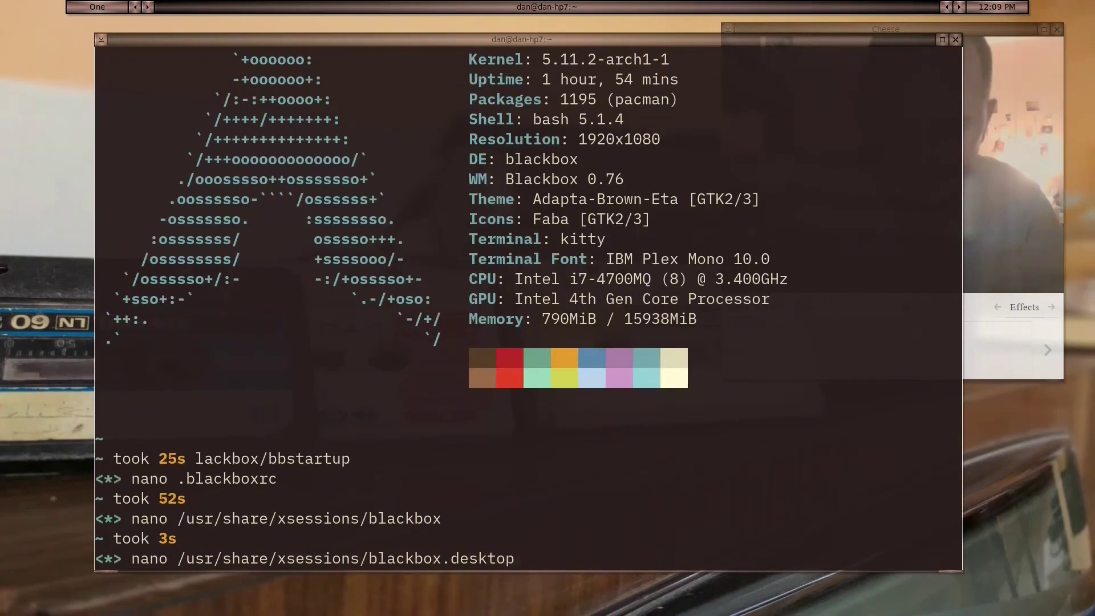
pyautogui.press('Return')
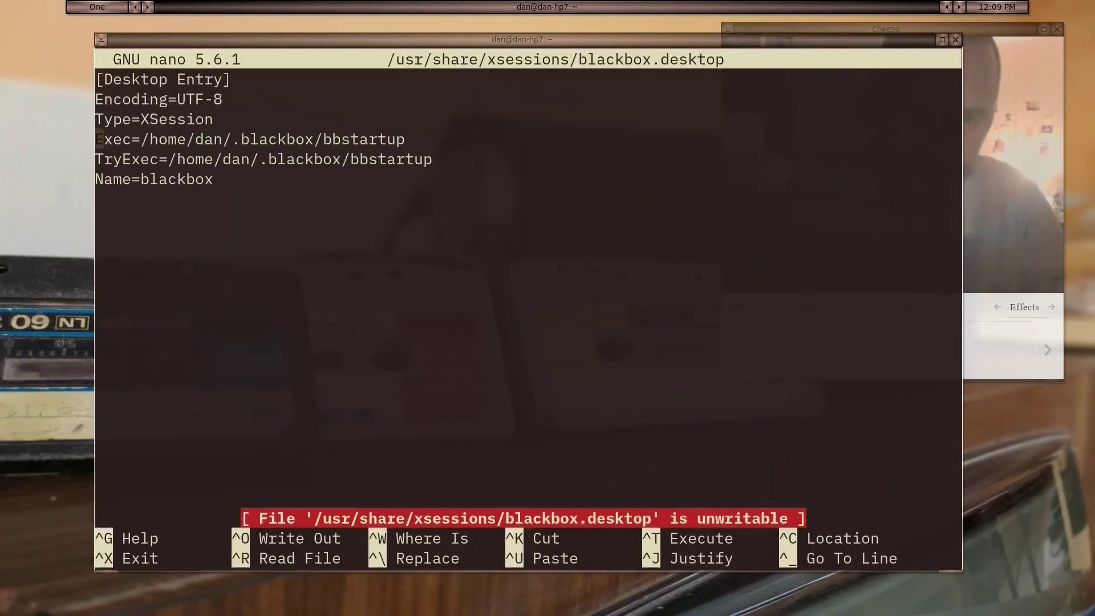
# Follow the Exec line's bbstartup path, then exit nano
pyautogui.press('Right')
pyautogui.press('Right')
pyautogui.press('Right')
pyautogui.press('Right')
pyautogui.press('Right')
pyautogui.press('Right')
pyautogui.press('Right')
pyautogui.press('Right')
pyautogui.press('Right')
pyautogui.press('Right')
pyautogui.press('Right')
pyautogui.press('Right')
pyautogui.press('Right')
pyautogui.press('Right')
pyautogui.press('Right')
pyautogui.press('Right')
pyautogui.press('Right')
pyautogui.press('Right')
pyautogui.press('Right')
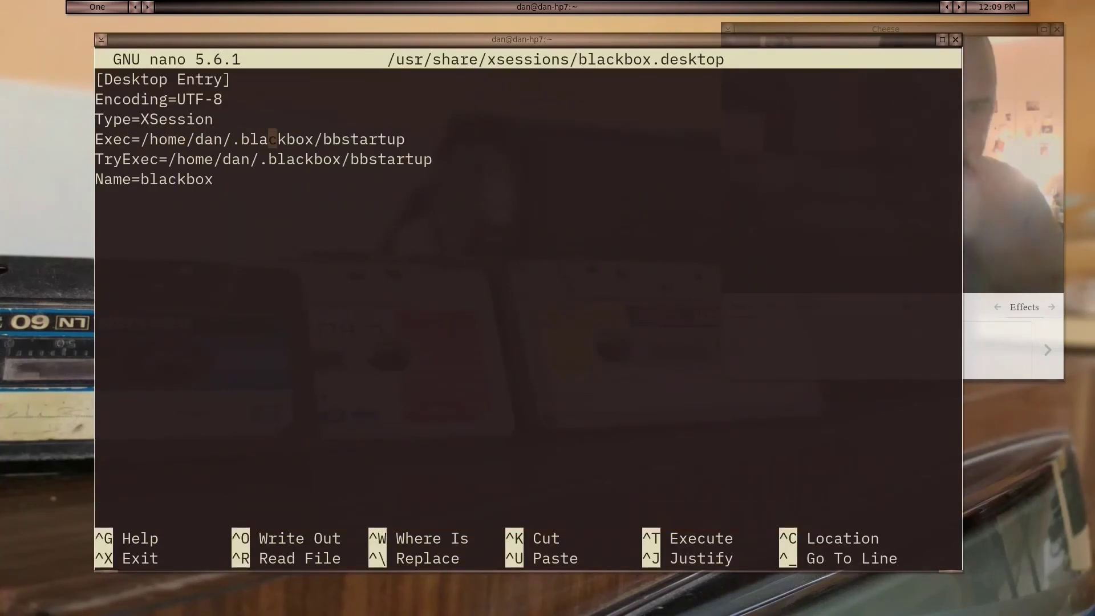
pyautogui.press('Right')
pyautogui.press('Right')
pyautogui.press('Right')
pyautogui.press('Right')
pyautogui.press('Right')
pyautogui.press('Right')
pyautogui.press('Right')
pyautogui.press('Right')
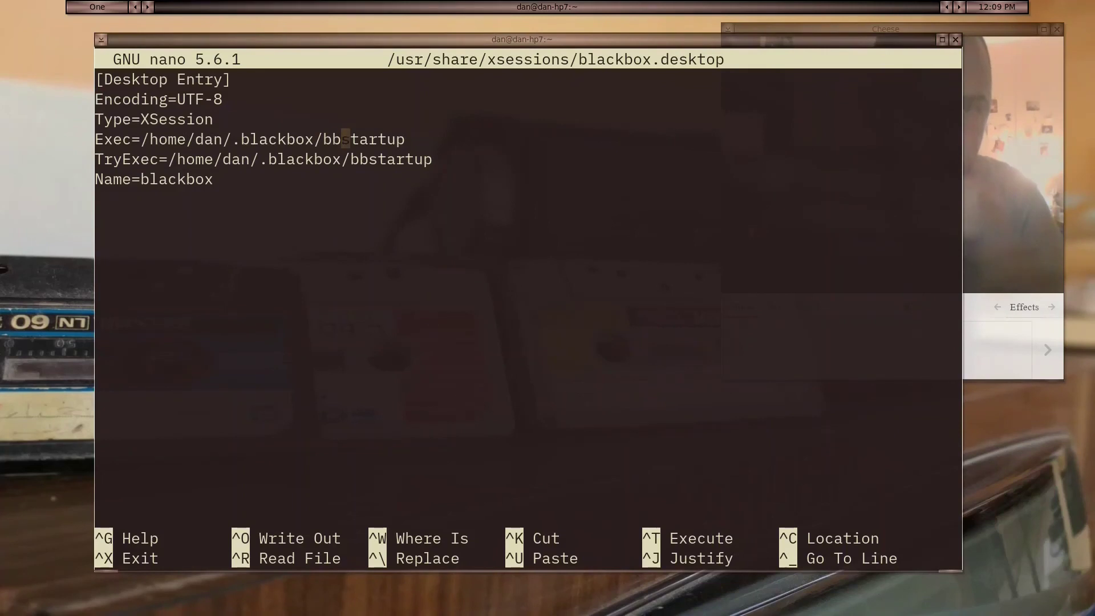
pyautogui.press('Right')
pyautogui.press('Right')
pyautogui.press('Right')
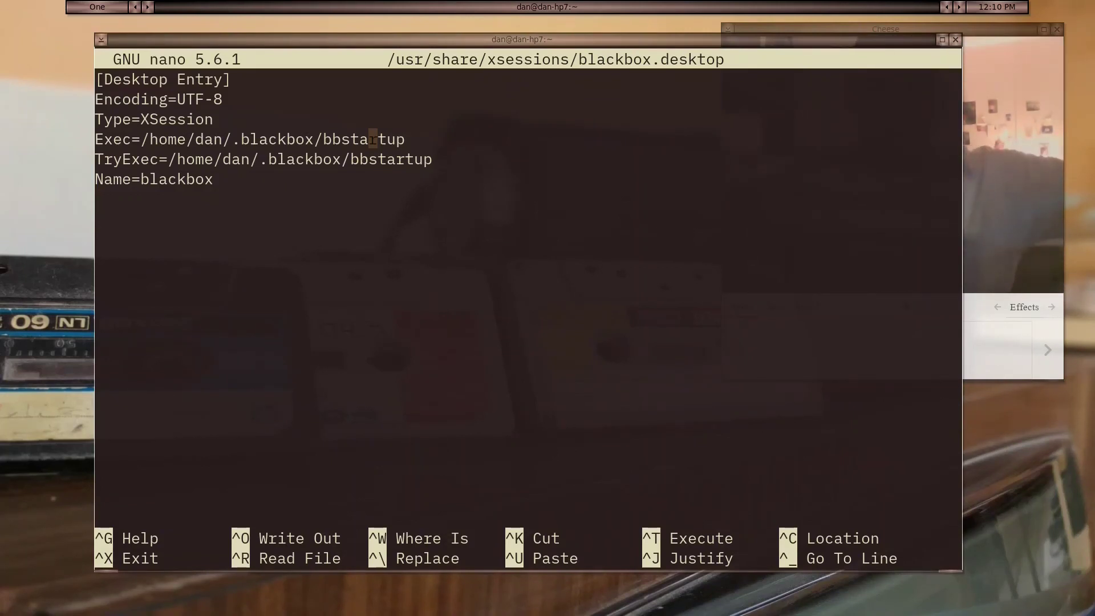
pyautogui.hotkey('ctrl', 'x')
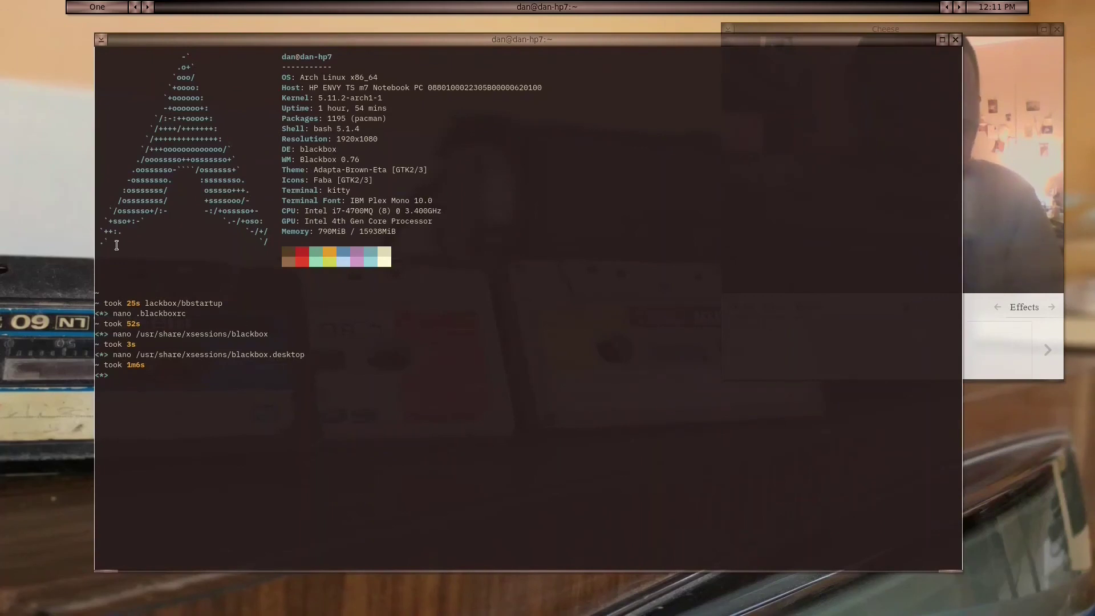
pyautogui.rightClick(43, 217)
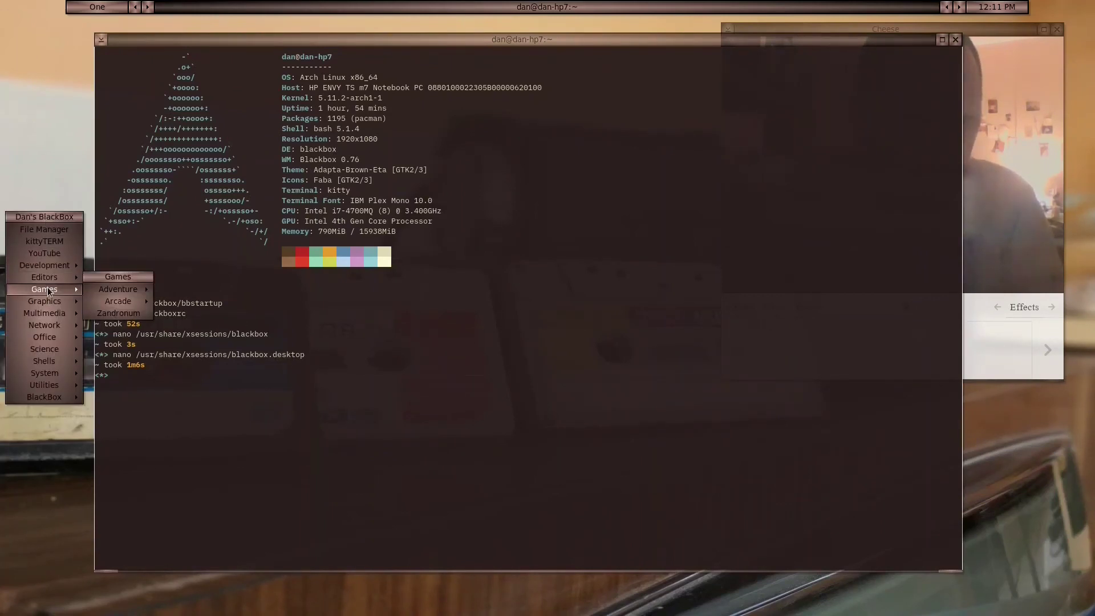
pyautogui.moveTo(61, 316)
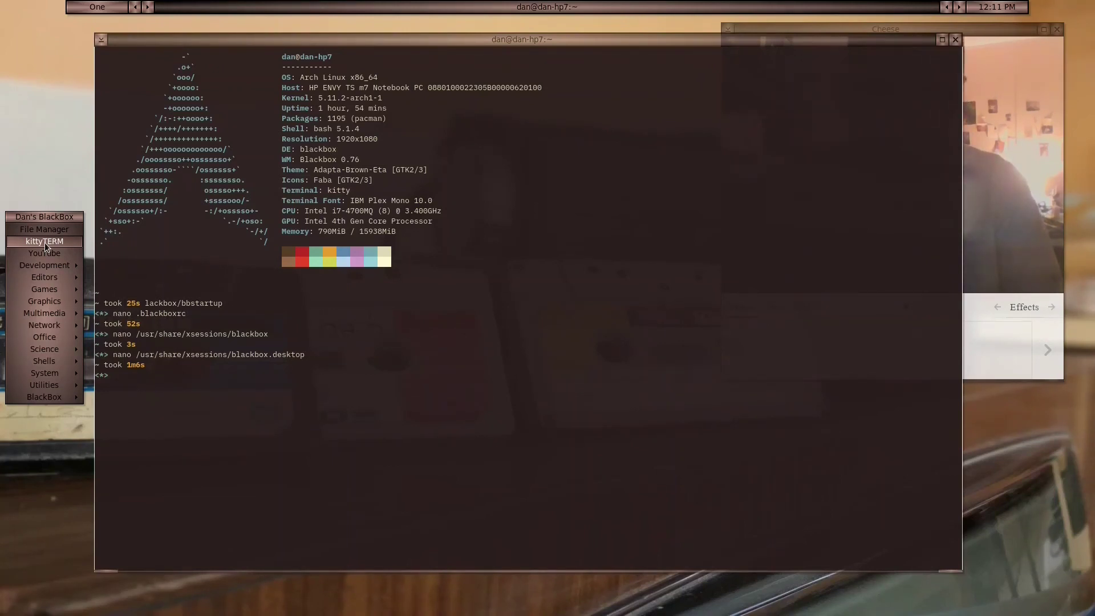
pyautogui.click(48, 192)
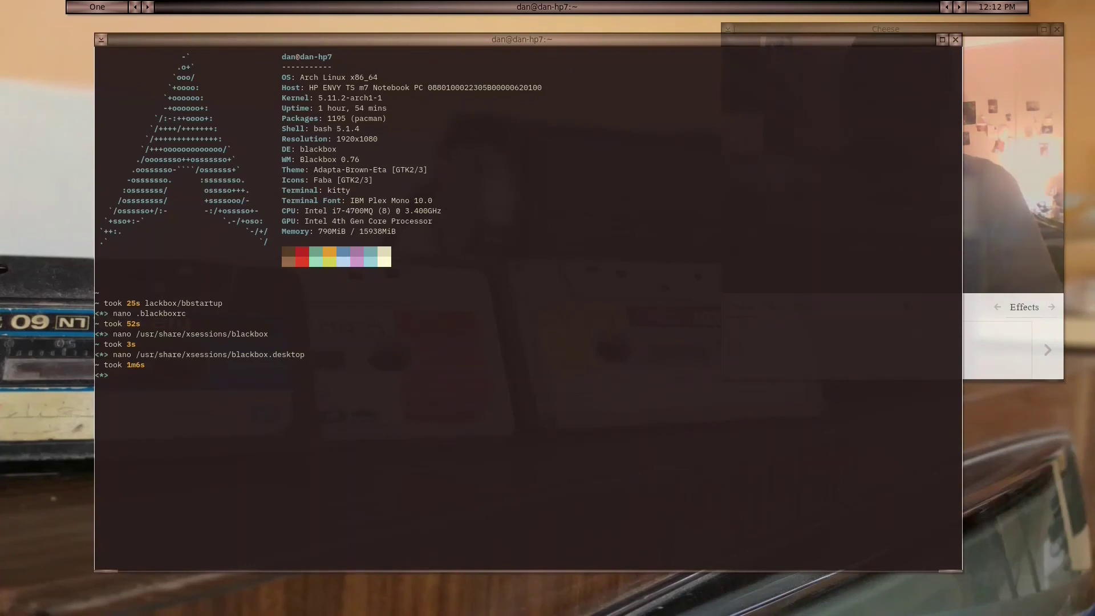
# Alt+Tab back to kitty, then type 'alacritty' into the run launcher
pyautogui.hotkey('alt', 'Tab')
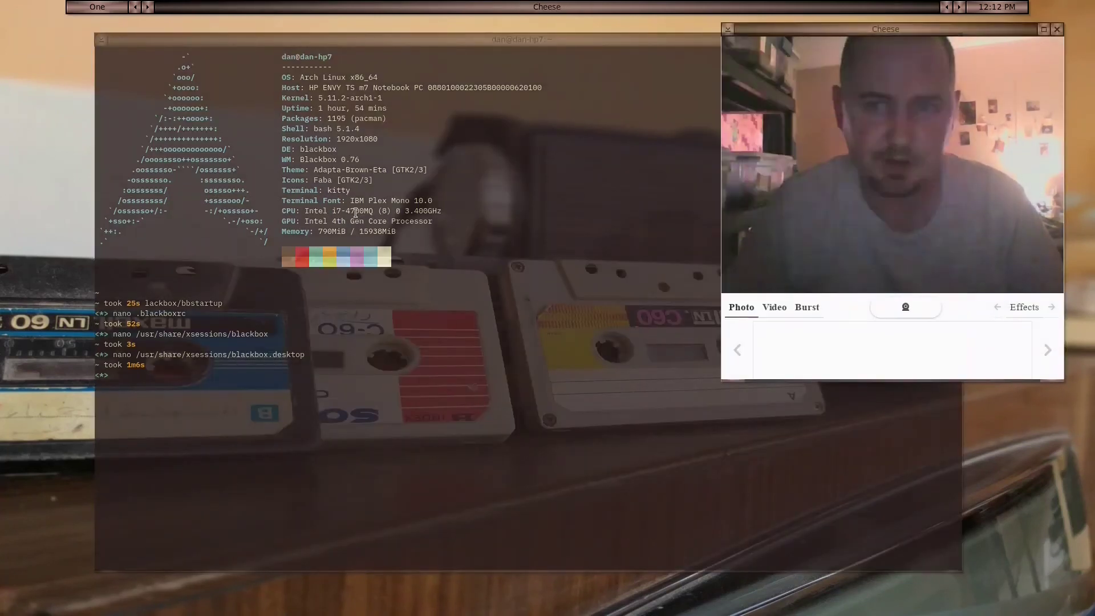
pyautogui.hotkey('alt', 'Tab')
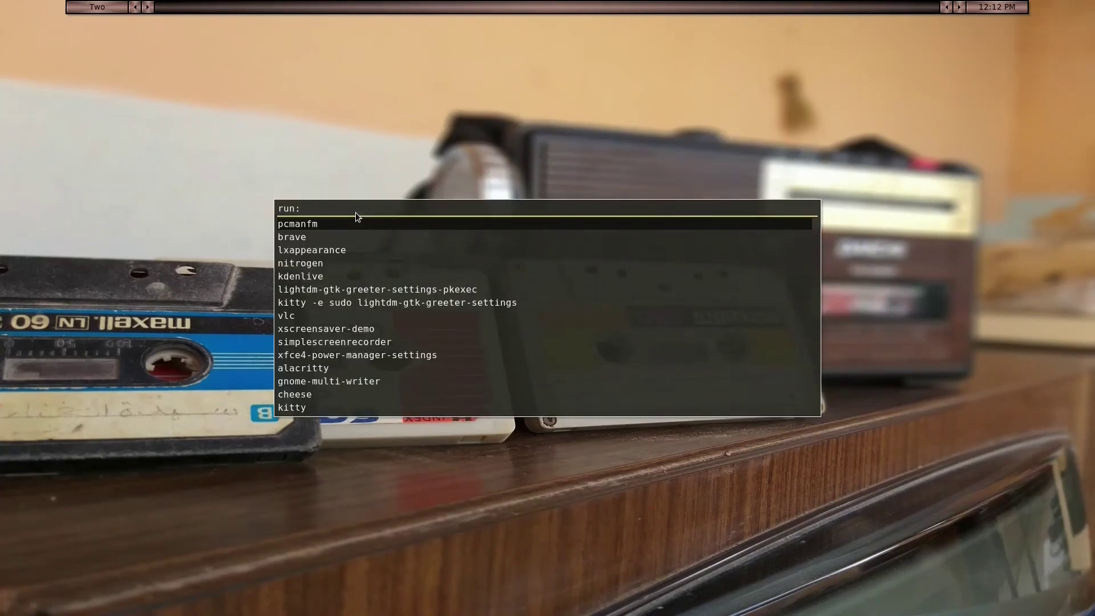
pyautogui.write('alacritty')
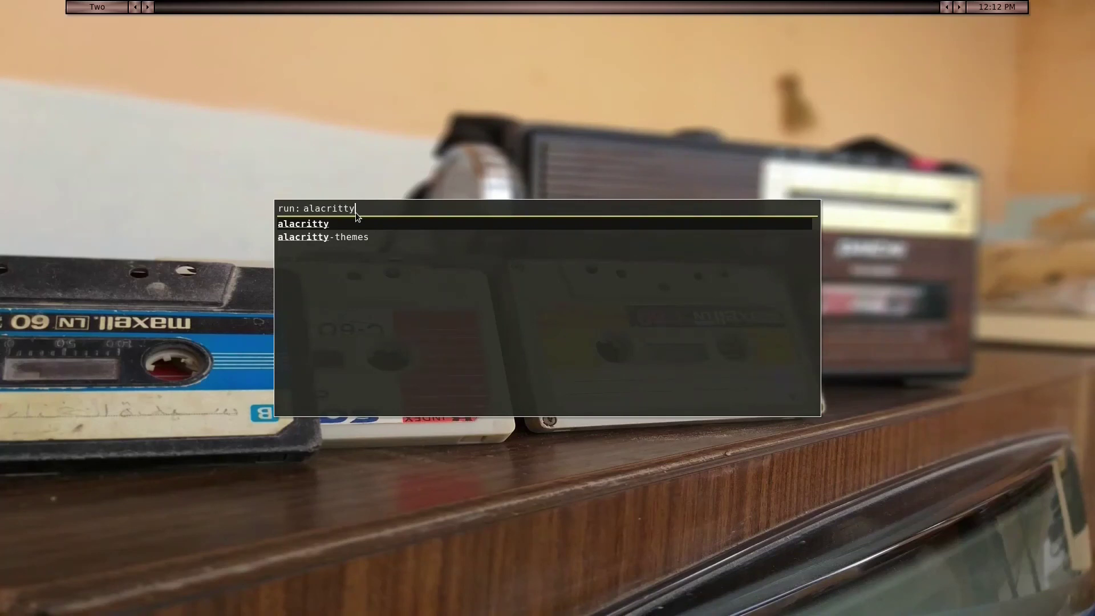
# Launch Alacritty and list ~/Doom, then switch between workspaces One and Two, ending on Cheese
pyautogui.press('Return')
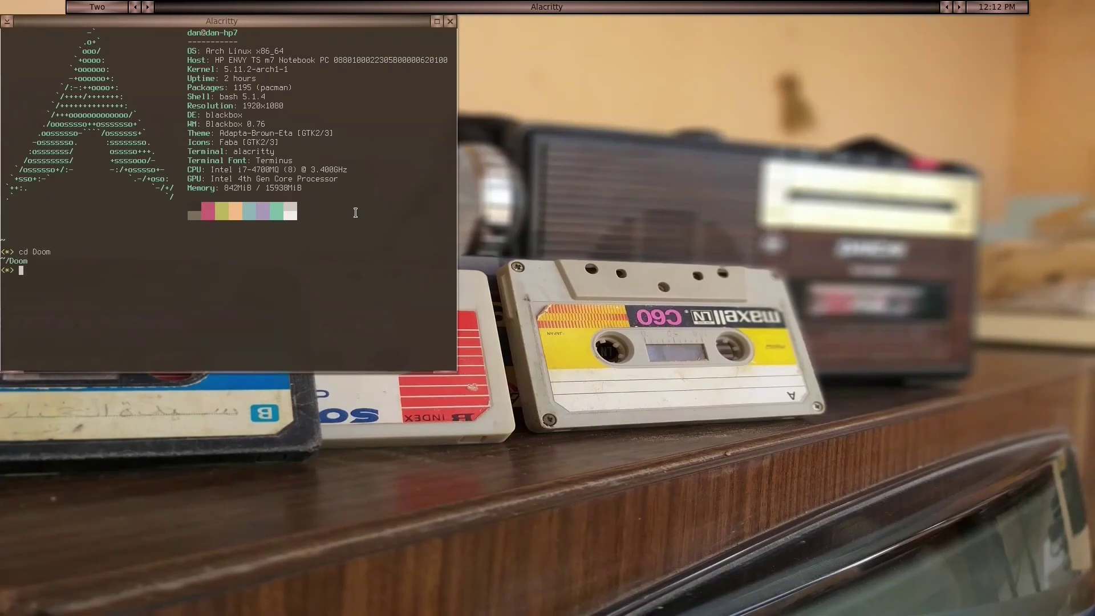
pyautogui.press('Return')
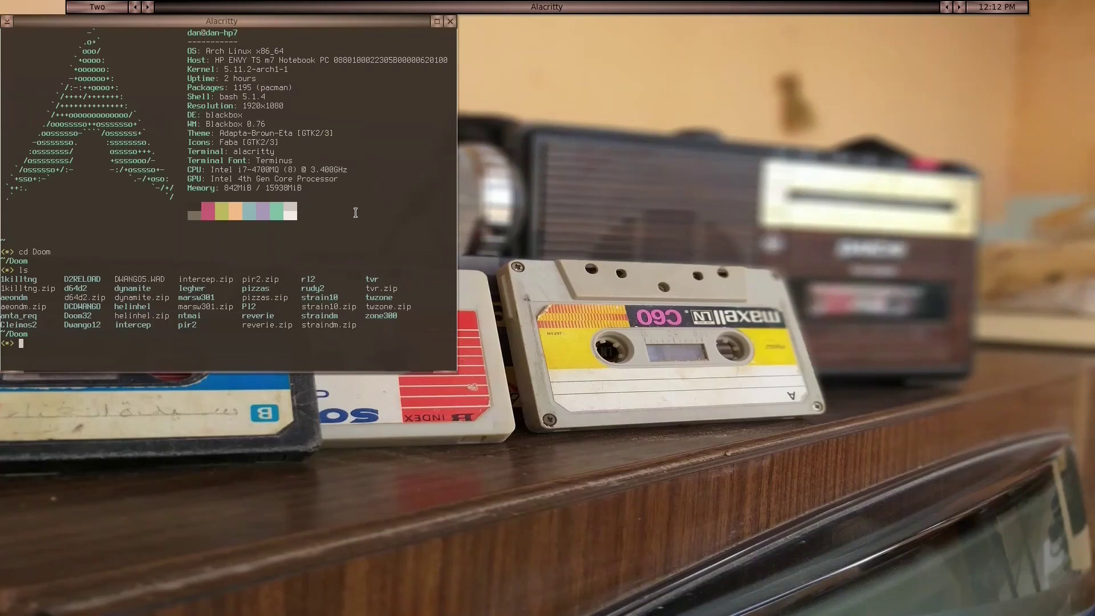
pyautogui.hotkey('ctrl', 'alt', 'Left')
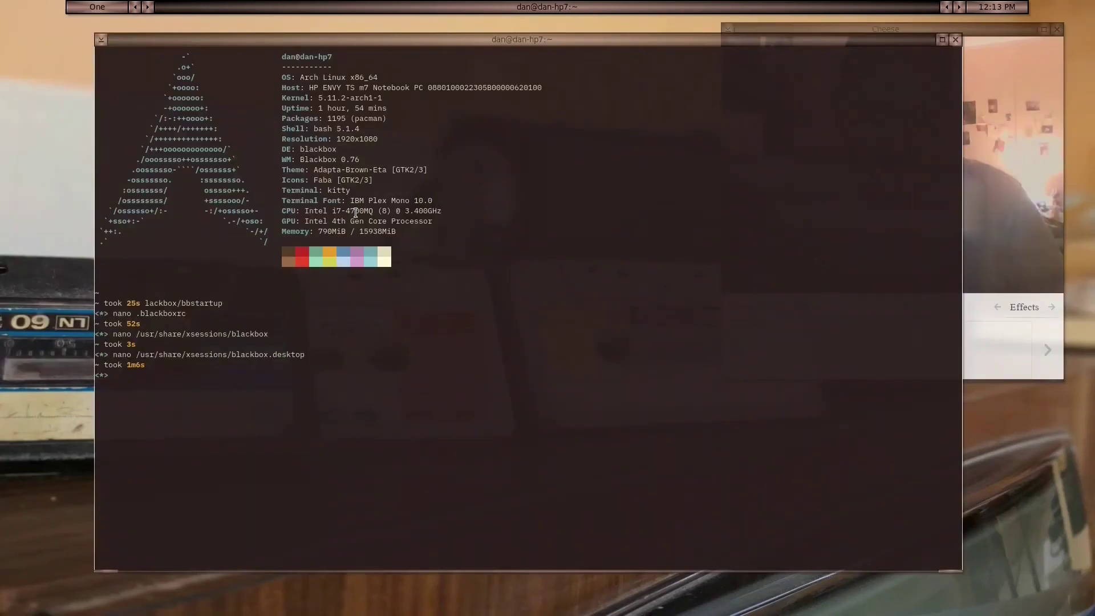
pyautogui.hotkey('ctrl', 'alt', 'Right')
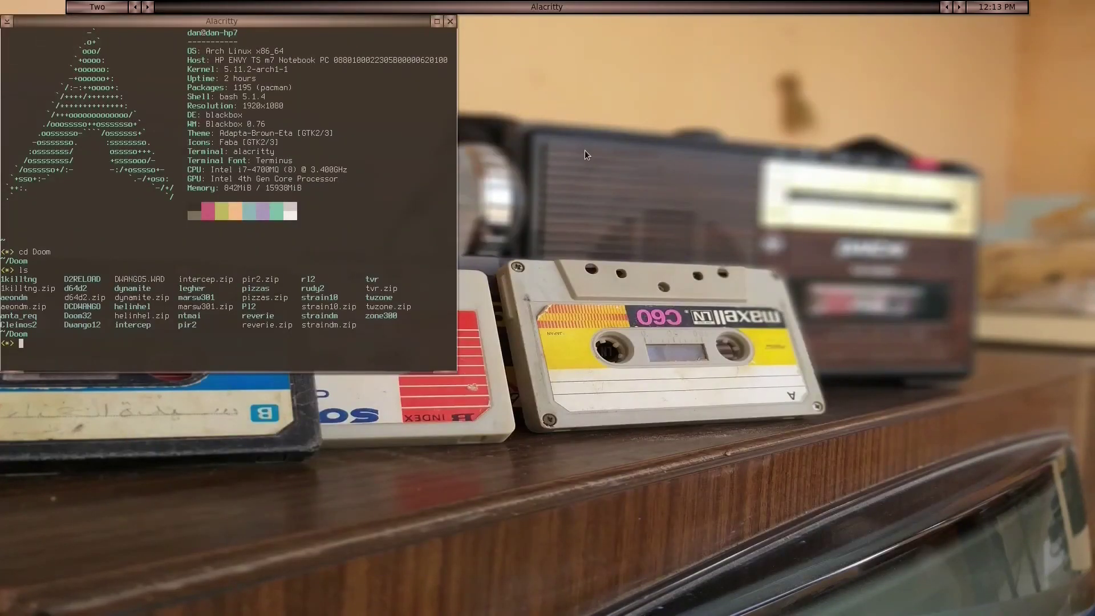
pyautogui.hotkey('ctrl', 'alt', 'Left')
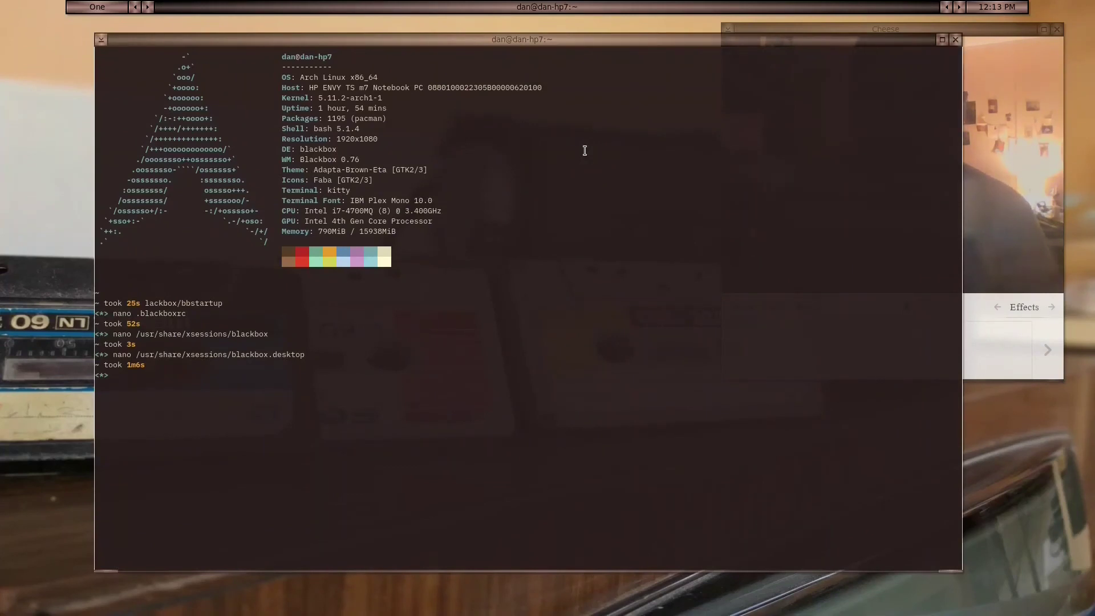
pyautogui.hotkey('alt', 'Tab')
pyautogui.hotkey('alt', 'Tab')
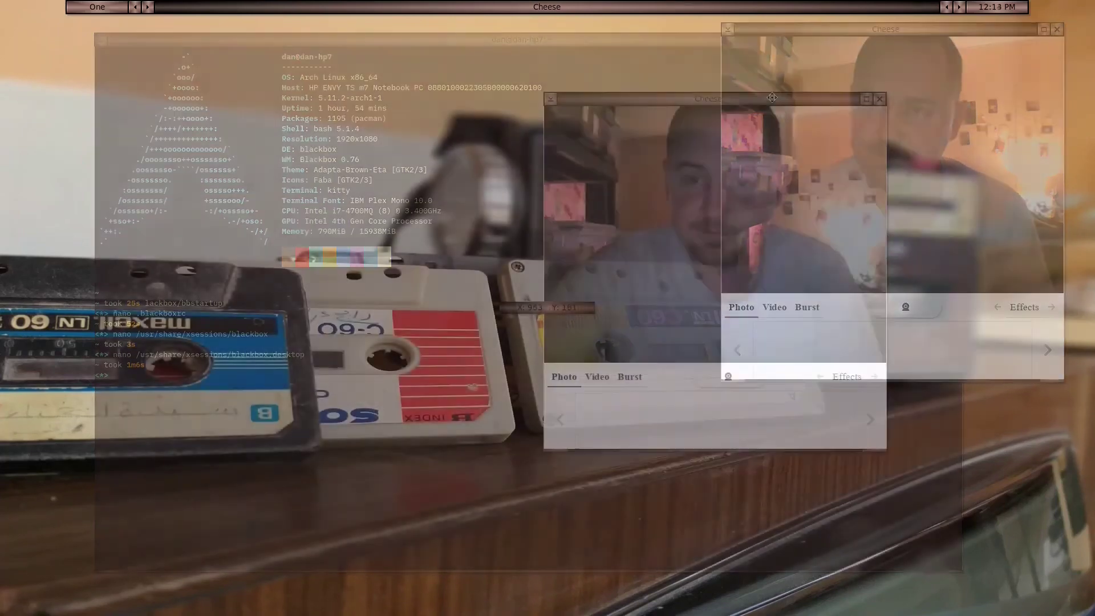
# Drag the Cheese window down and left, then open the run launcher with Alt+F2
pyautogui.moveTo(776, 99); pyautogui.dragTo(841, 74)
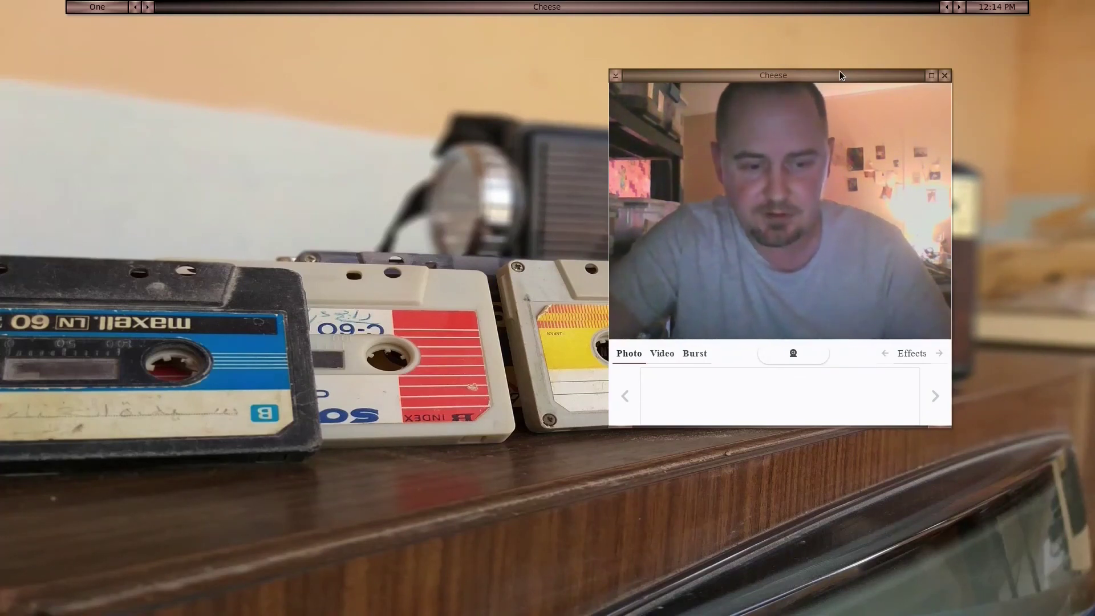
pyautogui.press('alt')
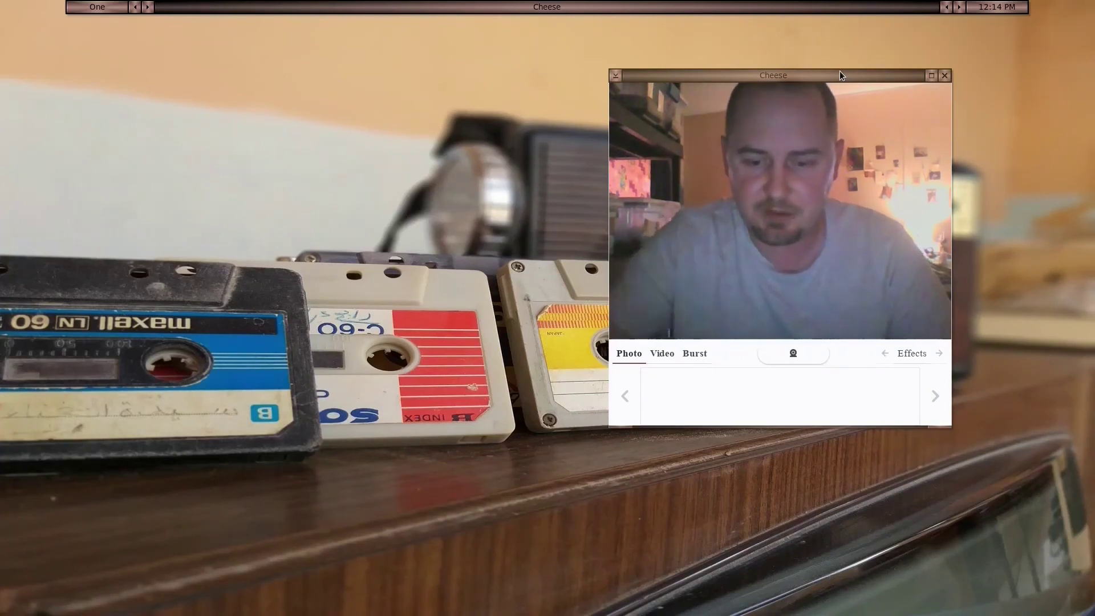
pyautogui.hotkey('alt', 'F2')
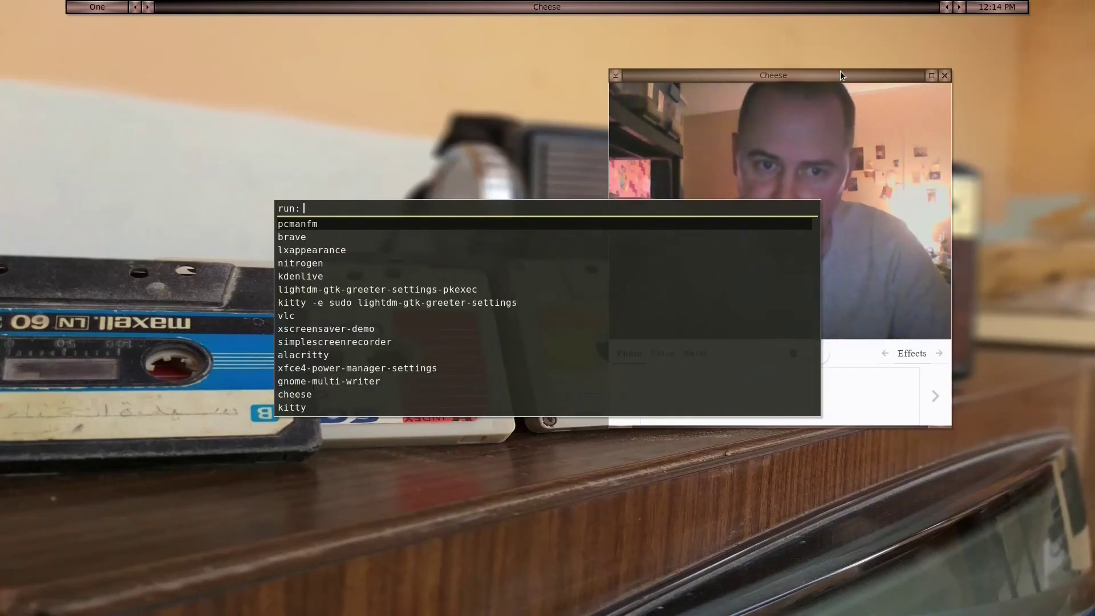
# Launch Nitrogen from the rofi list, look over its wallpaper thumbnails, then close it
pyautogui.press('Down')
pyautogui.press('Down')
pyautogui.press('Down')
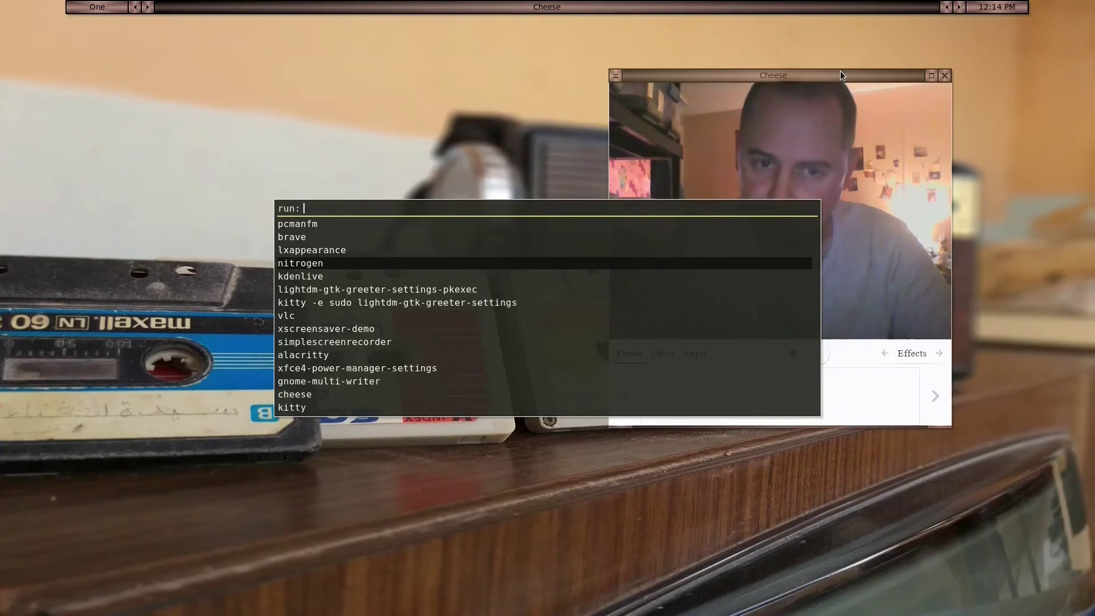
pyautogui.press('Return')
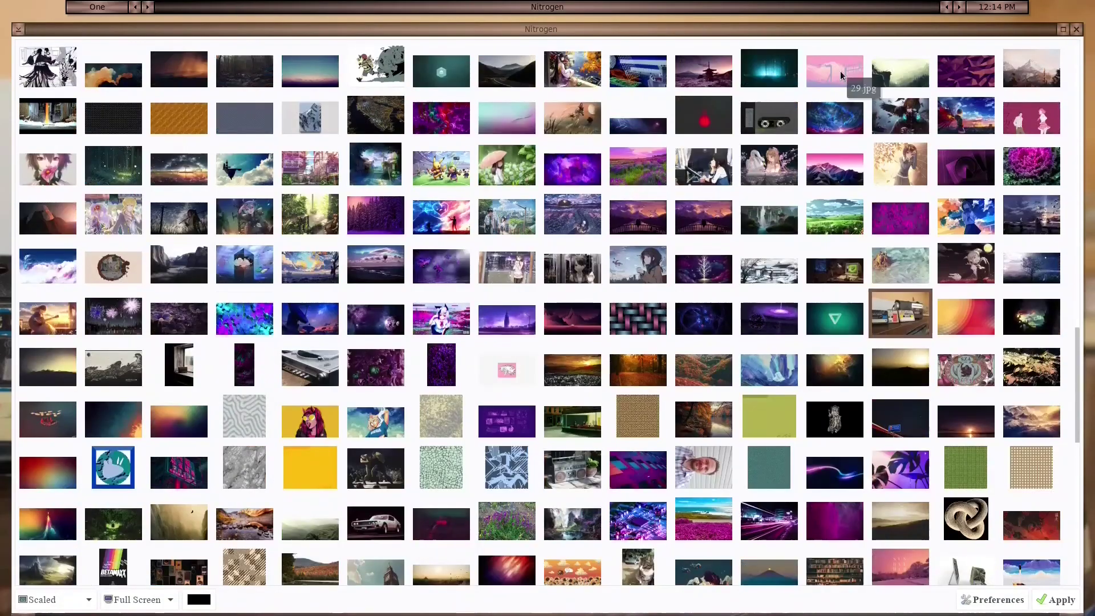
pyautogui.click(1076, 28)
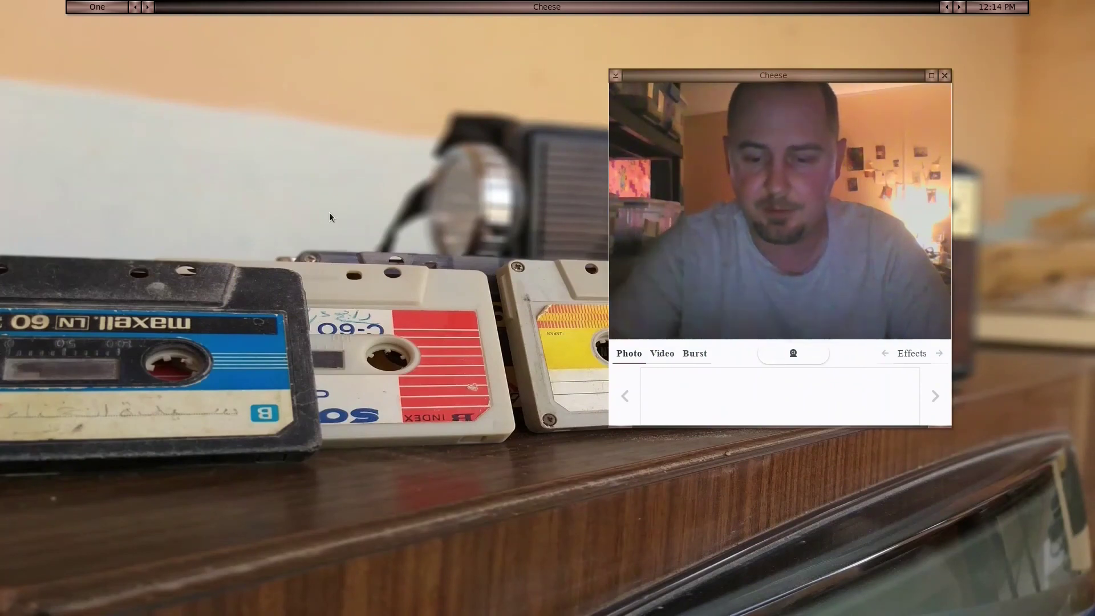